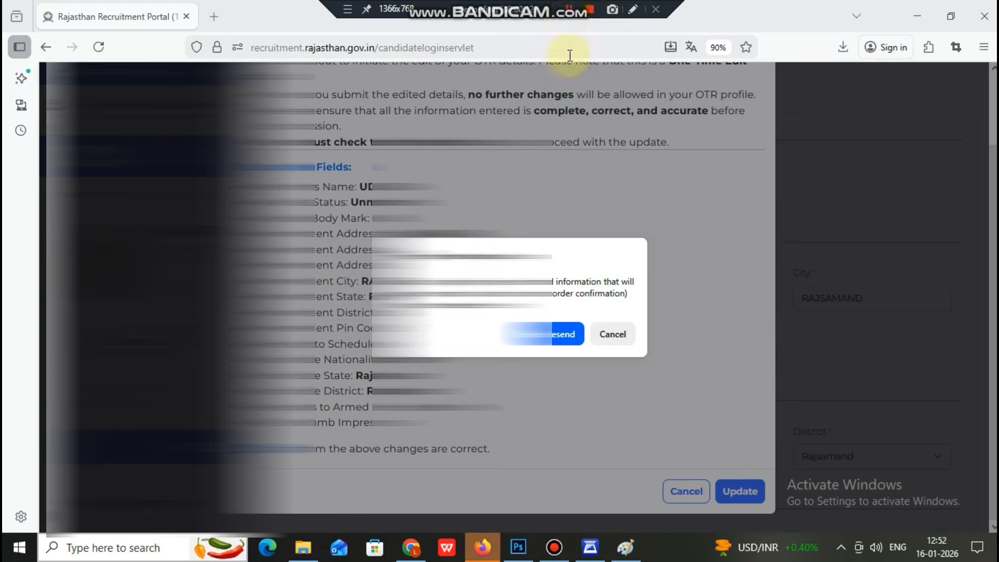
Step: Dismiss the OTR prompt and submit the CET application number on the Clerk Grade-II disclaimer
left_click(566, 334)
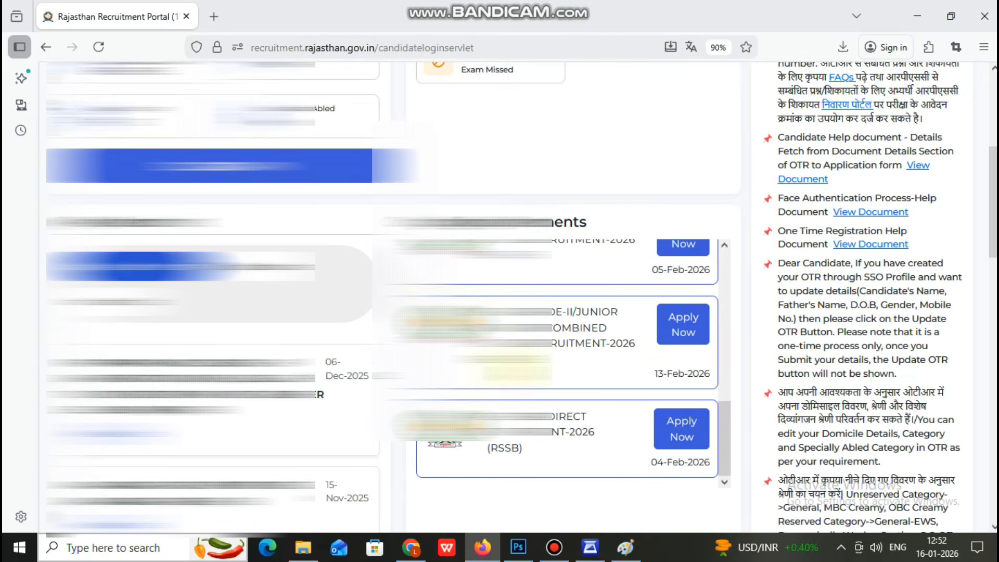
scroll(640, 314, "down", 4)
scroll(668, 182, "up", 2)
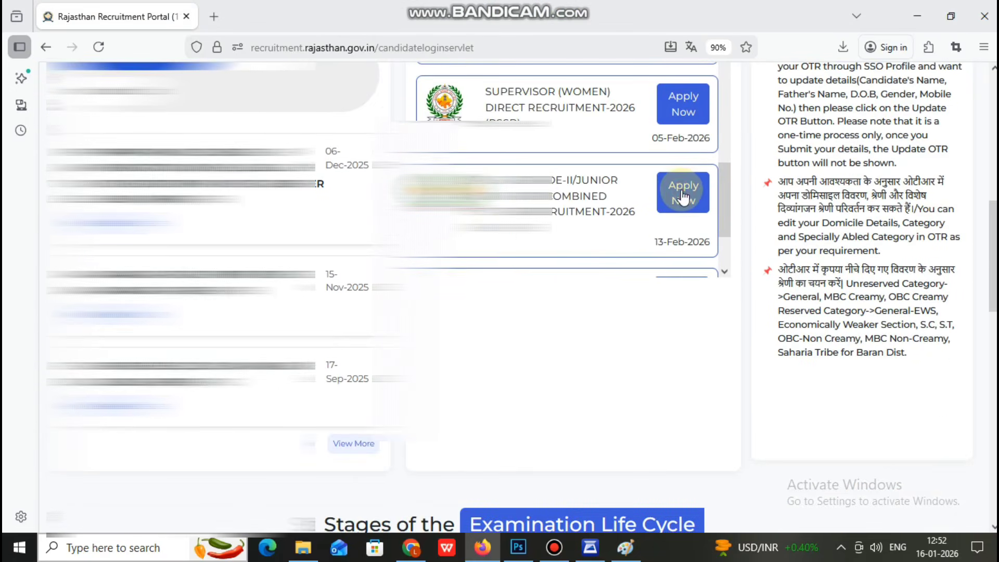
scroll(281, 153, "down", 5)
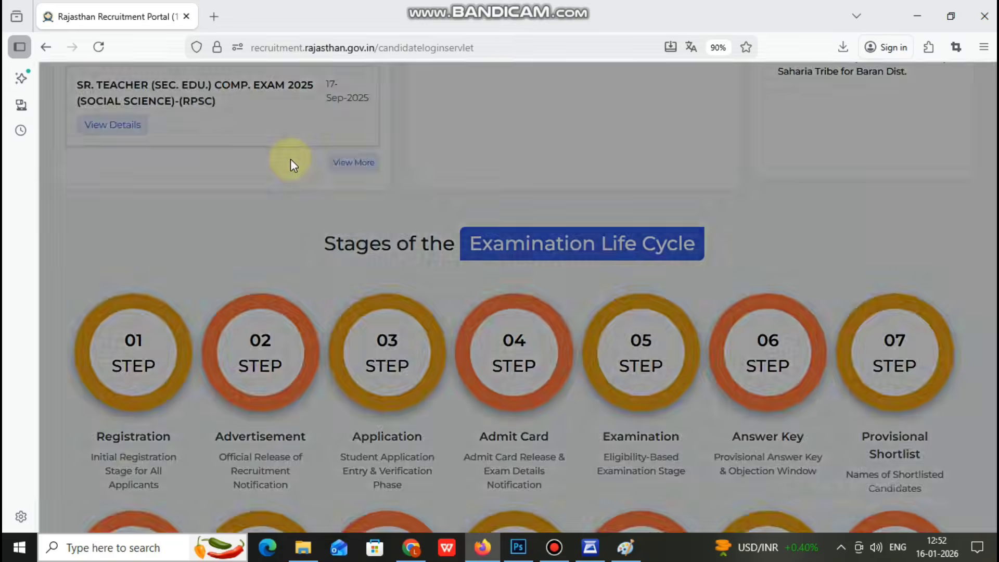
left_click(569, 271)
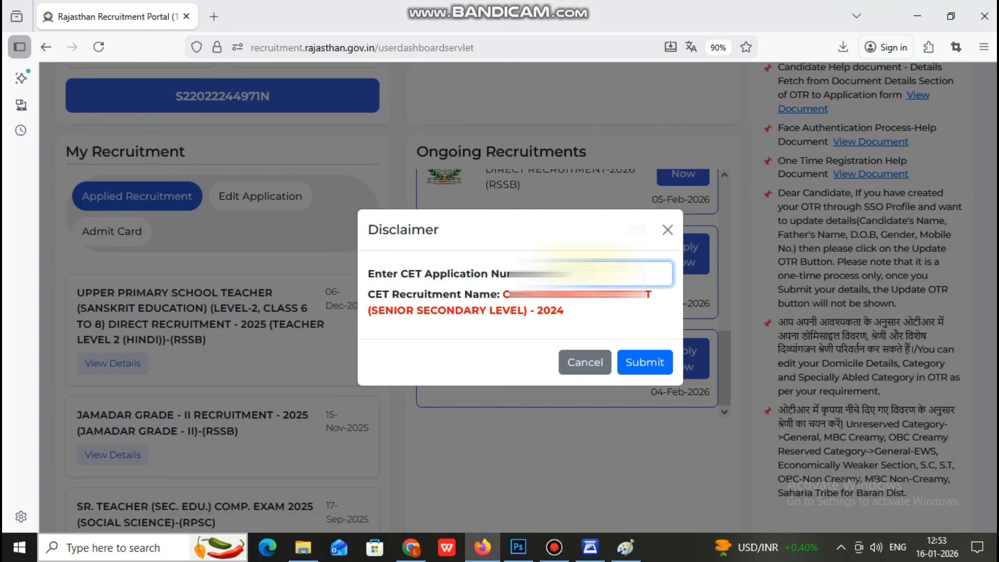
left_click(645, 360)
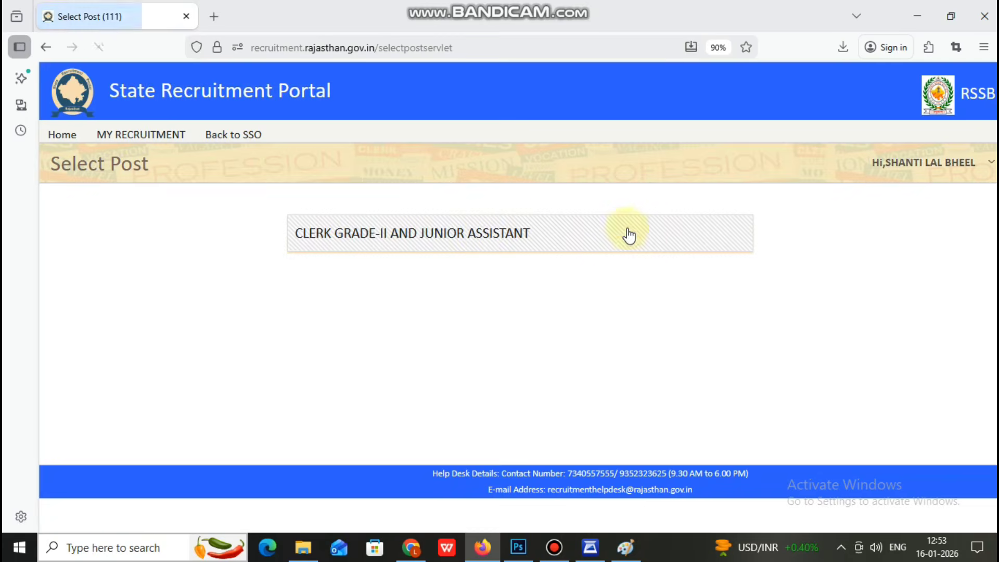
Step: Choose CLERK GRADE-II AND JUNIOR ASSISTANT, proceed, and enter the WhatsApp mobile number in Basic Details
left_click(483, 235)
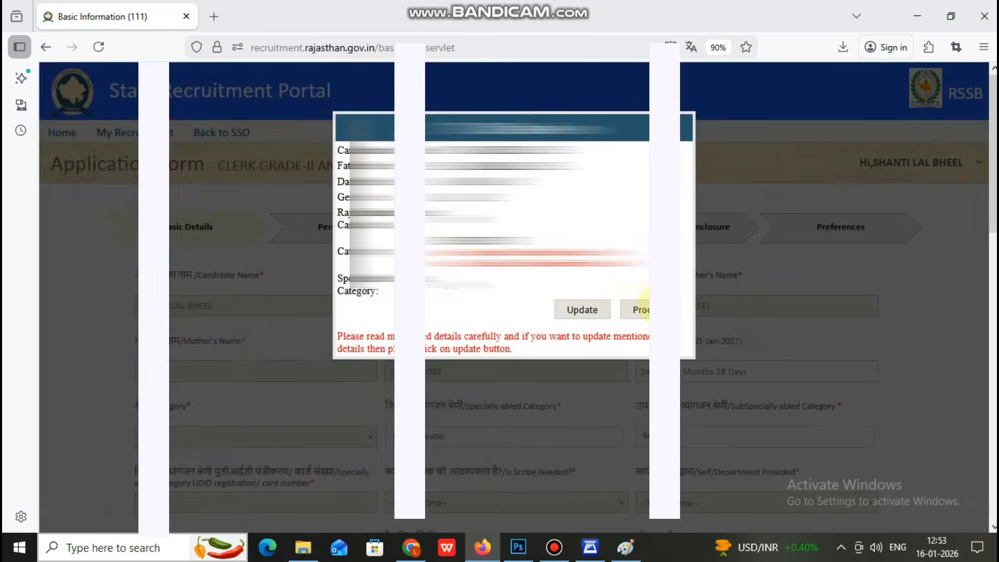
left_click(641, 308)
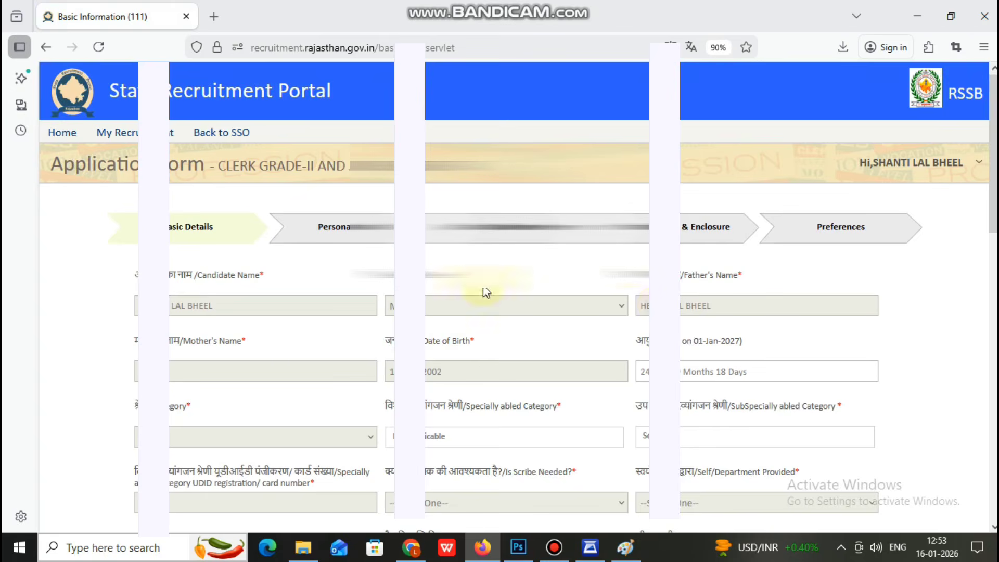
scroll(223, 229, "down", 3)
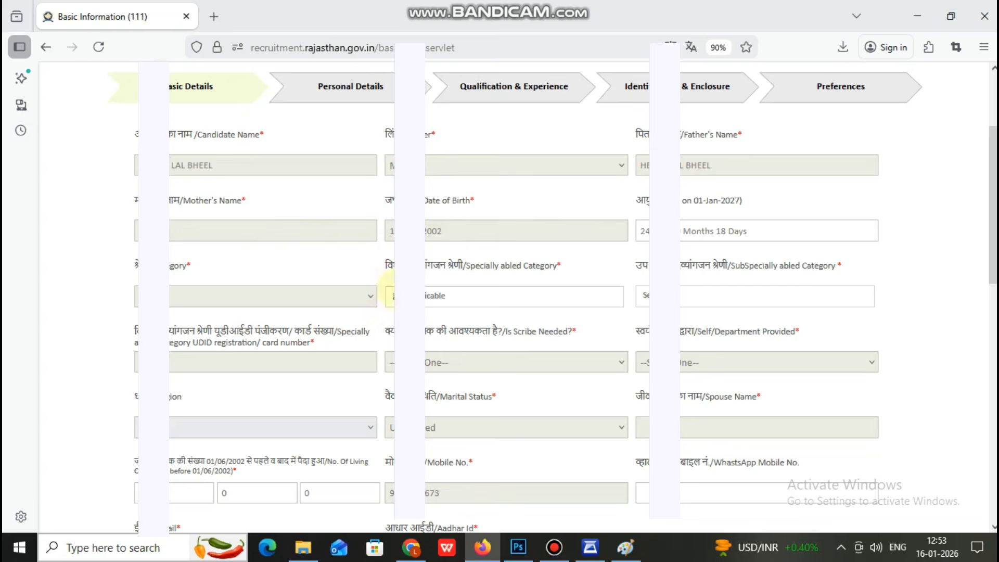
scroll(671, 291, "down", 2)
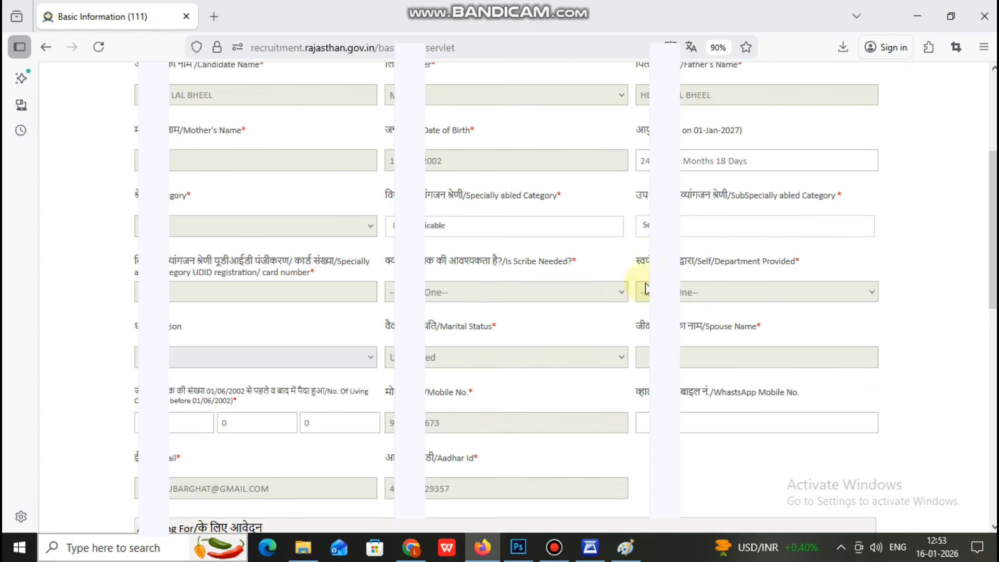
scroll(376, 286, "down", 3)
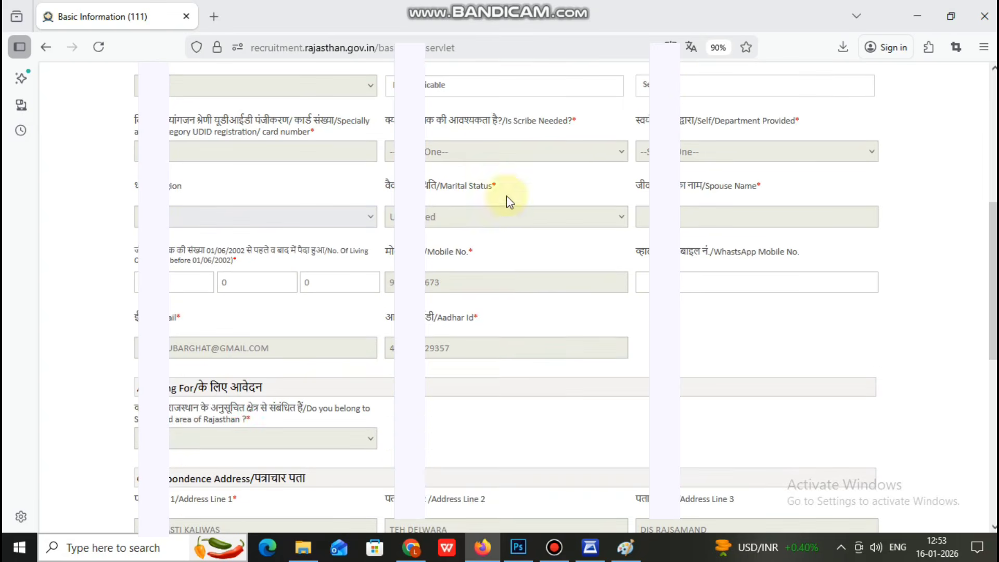
left_click(641, 282)
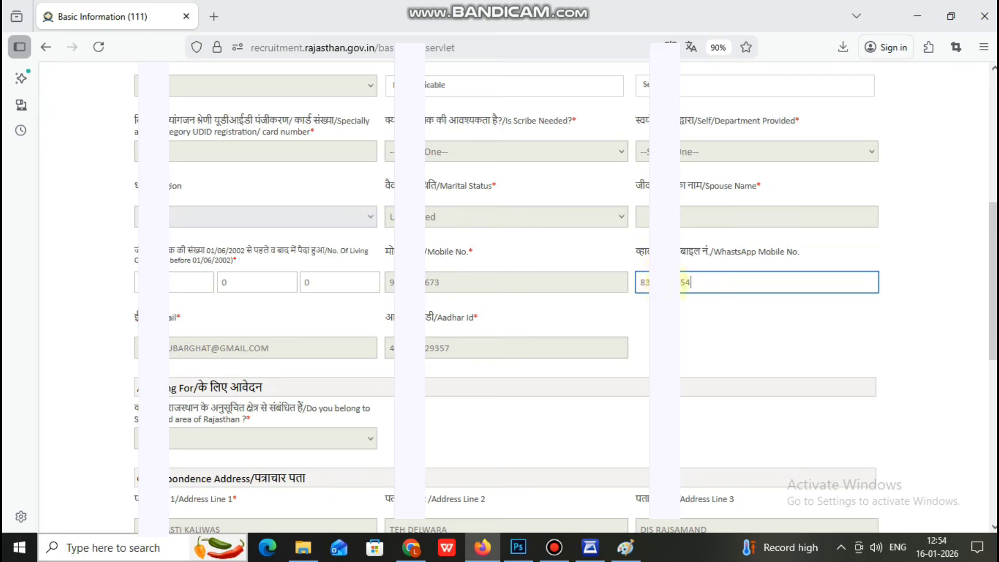
scroll(685, 282, "down", 8)
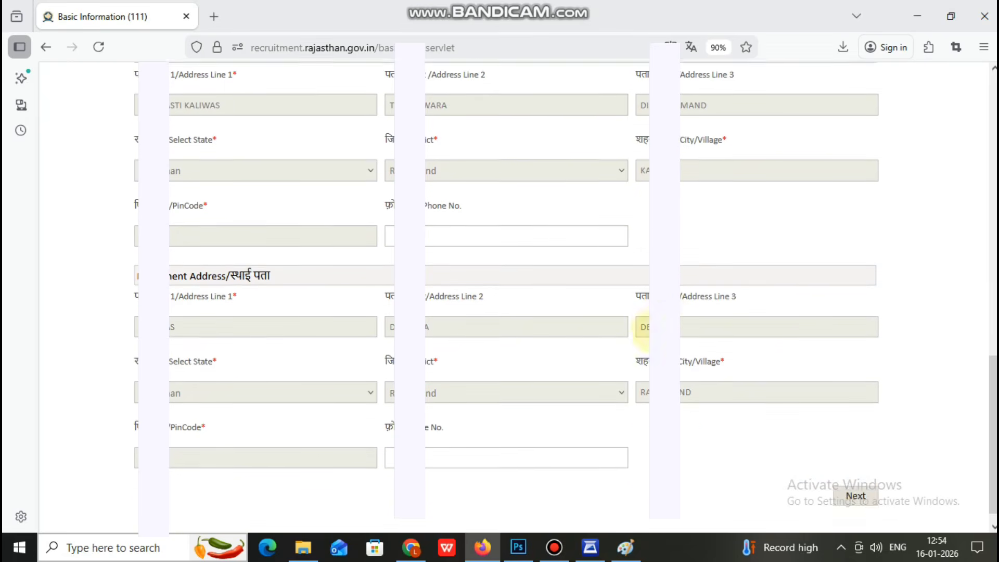
scroll(648, 330, "down", 1)
Step: Confirm Basic Details, then save Personal Details with Settled in India No and age relaxation NOT APPLICABLE
left_click(856, 477)
left_click(498, 323)
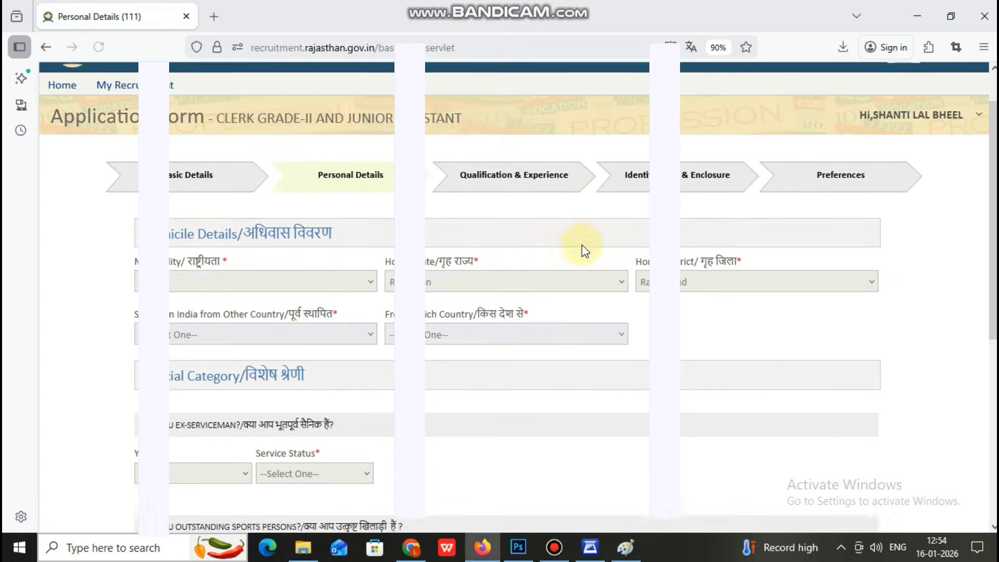
scroll(582, 250, "down", 3)
left_click(323, 240)
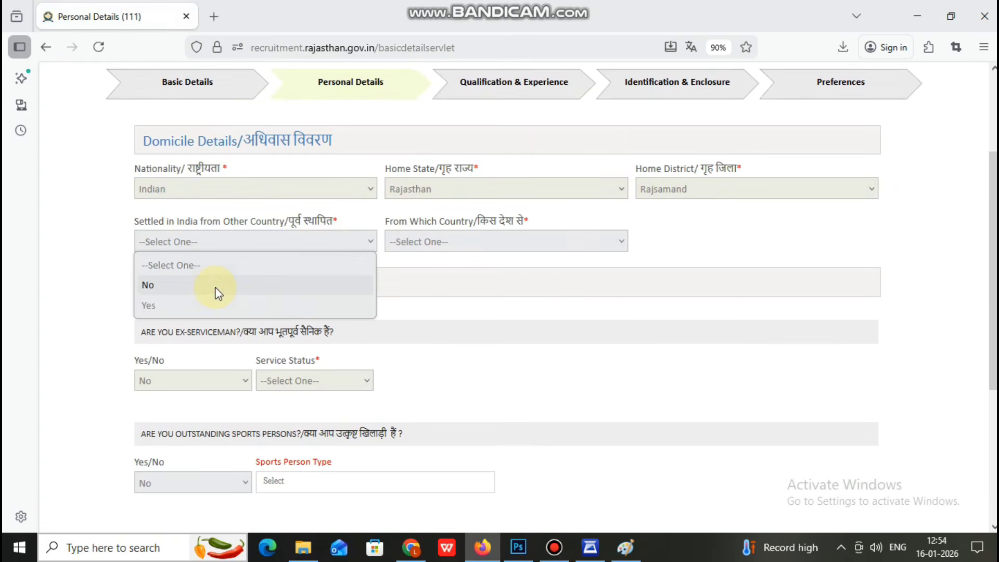
left_click(214, 286)
scroll(214, 328, "down", 5)
left_click(232, 445)
left_click(232, 421)
left_click(857, 487)
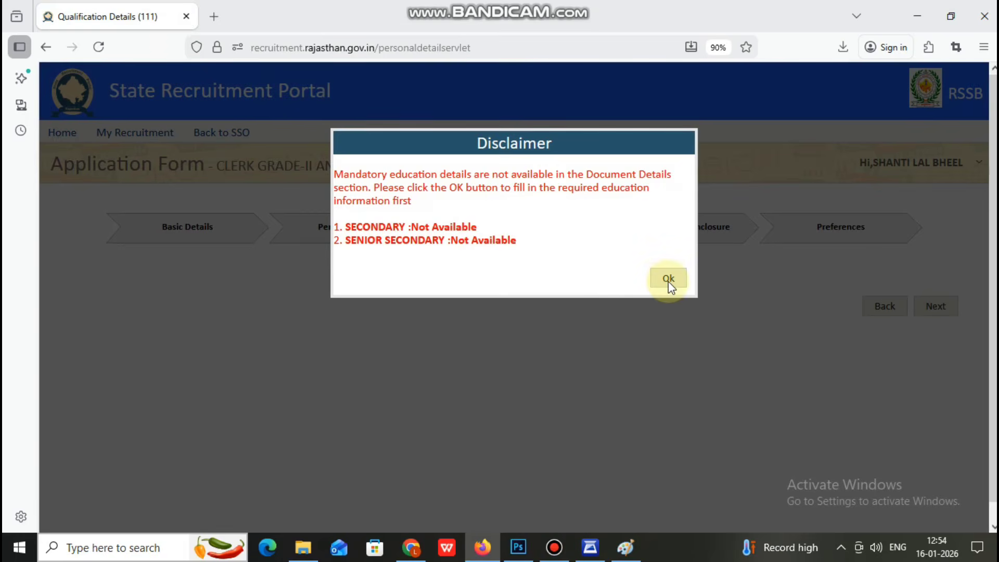
left_click(669, 281)
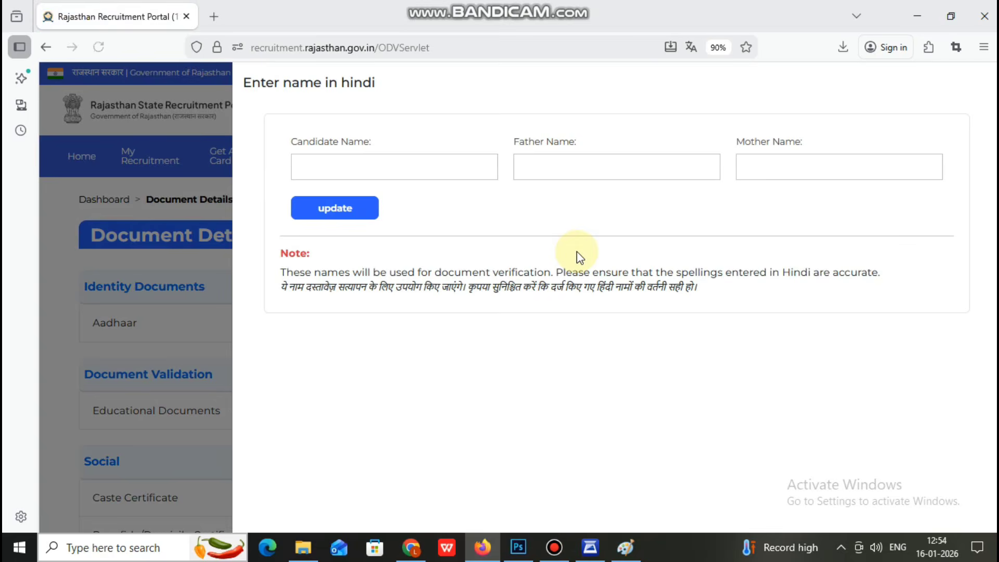
Step: Enter the candidate's name in Hindi with the on-screen keyboard and update the names
left_click(426, 168)
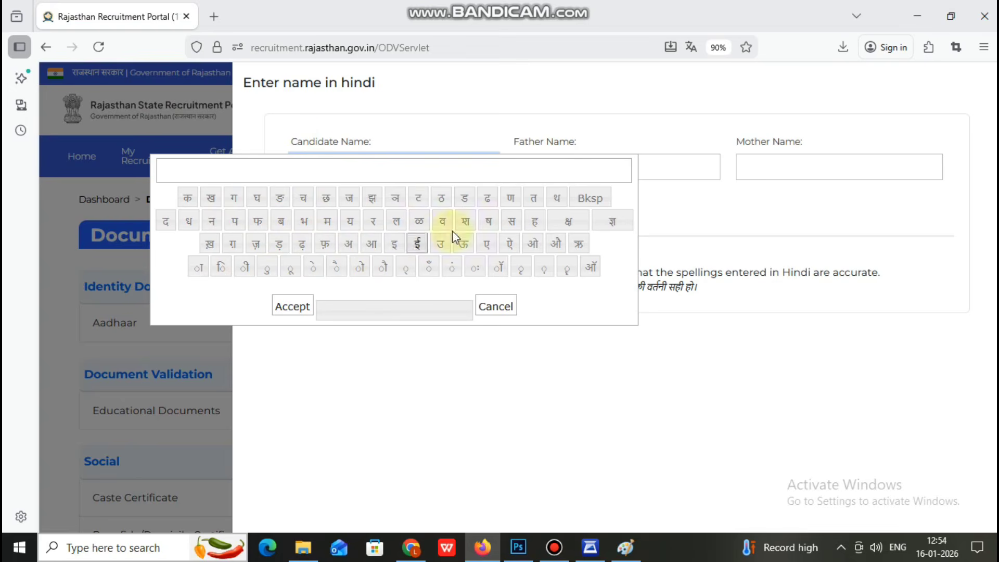
left_click(466, 222)
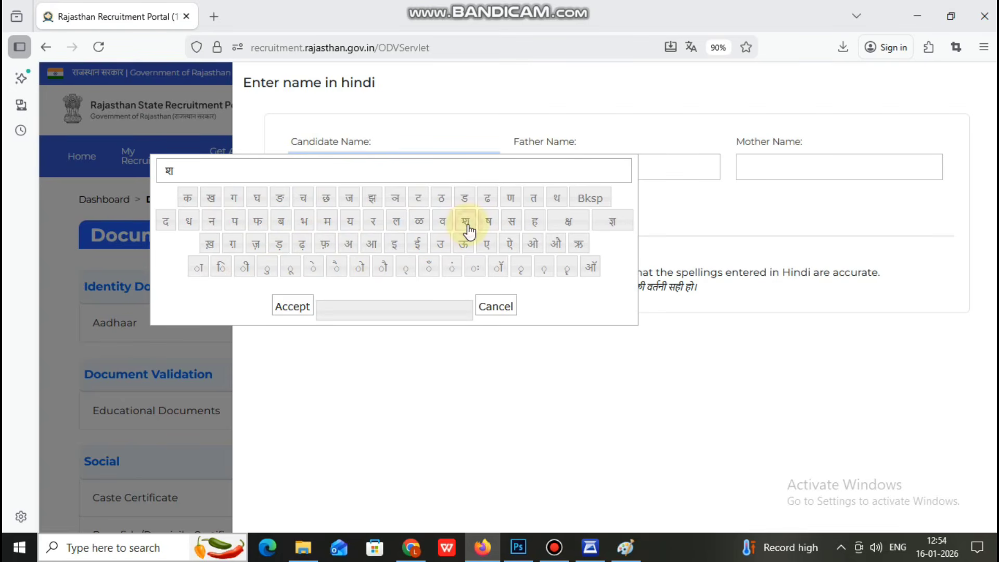
left_click(200, 268)
left_click(210, 223)
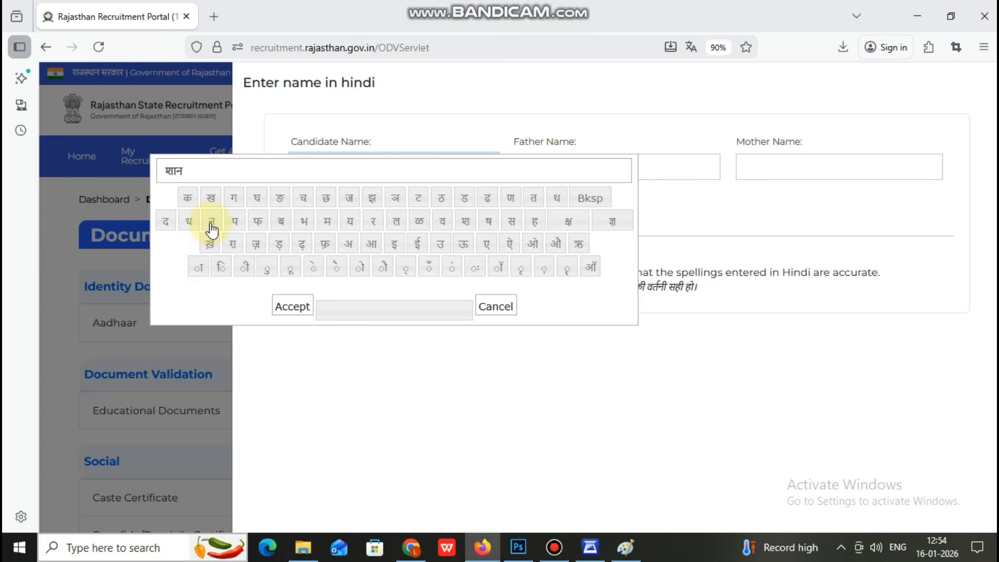
left_click(595, 204)
left_click(449, 271)
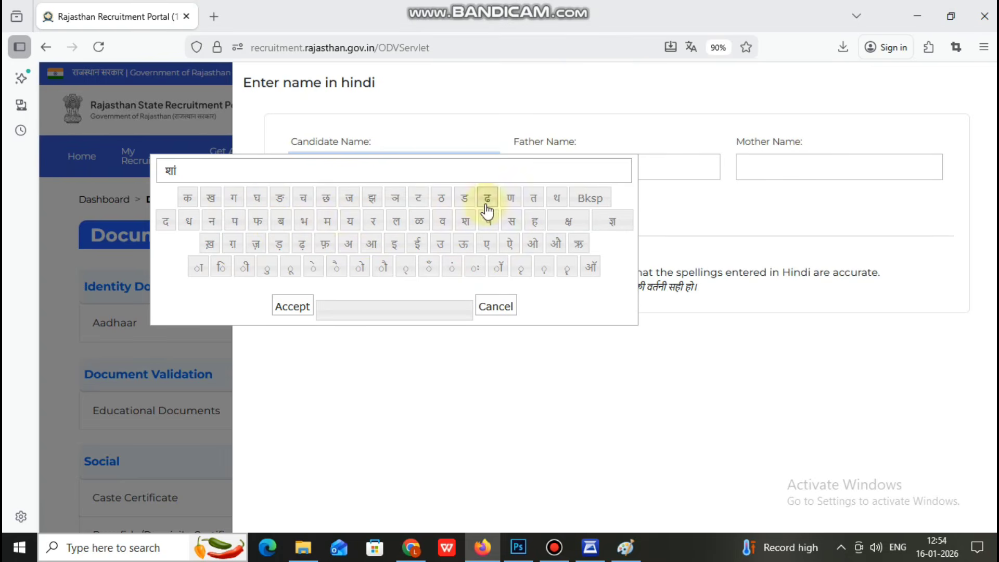
left_click(534, 203)
left_click(221, 267)
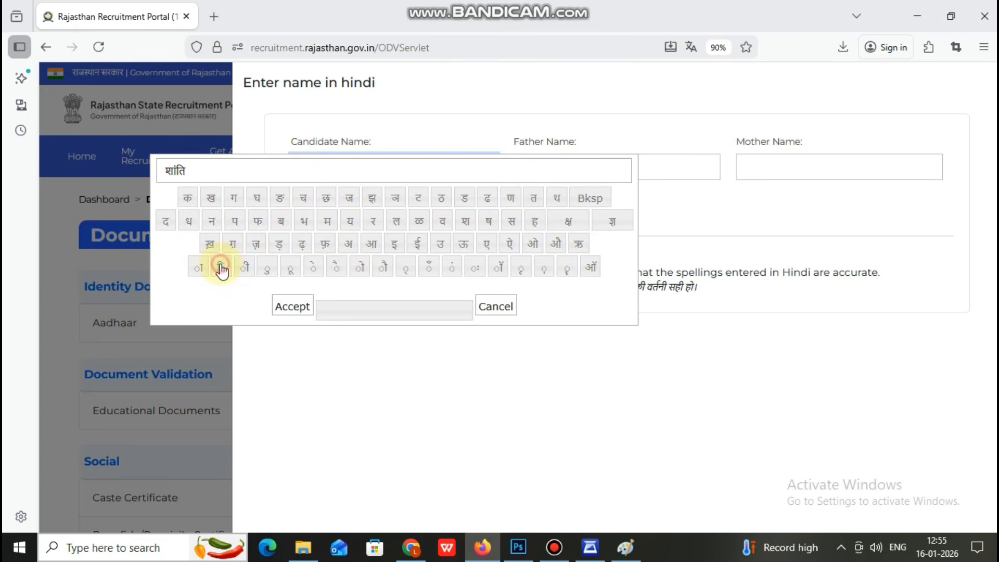
left_click(377, 307)
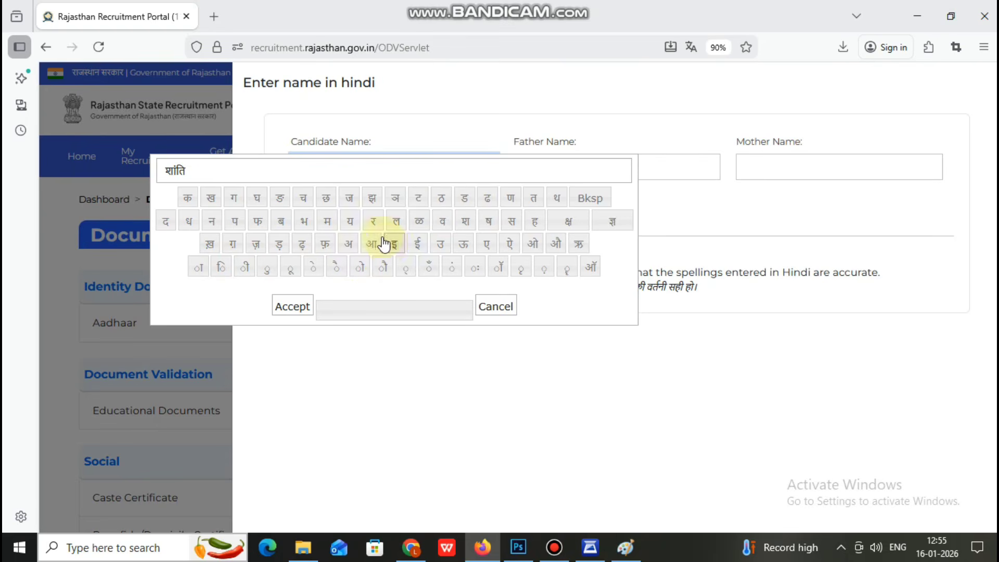
left_click(397, 223)
left_click(198, 267)
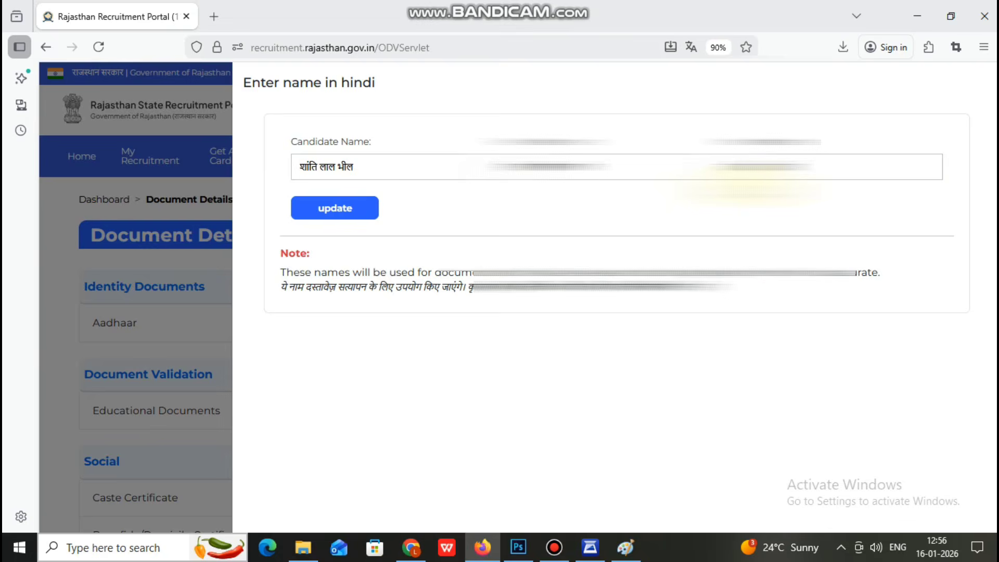
left_click(371, 208)
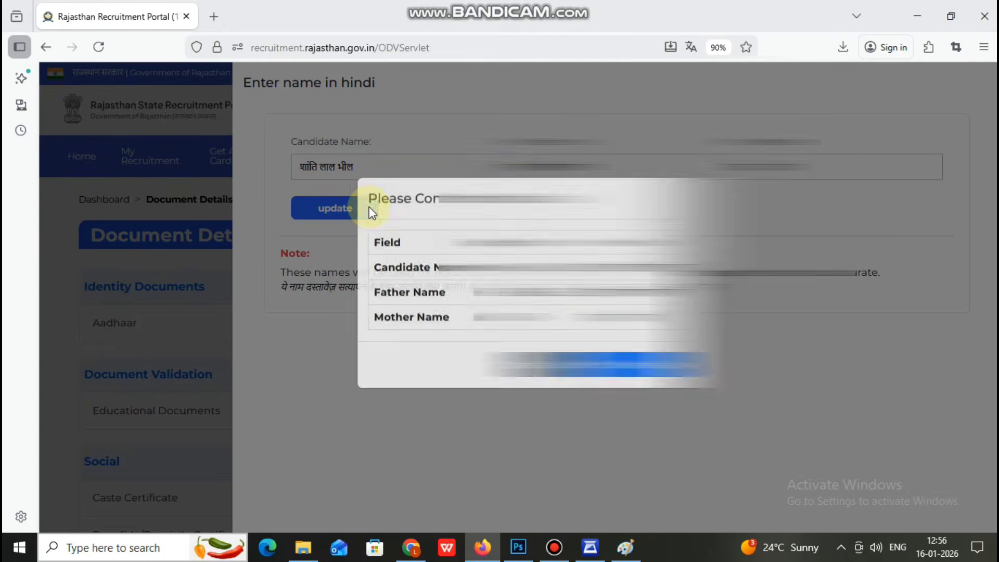
Step: Review the candidate, father and mother Hindi names and confirm them
left_click_drag(479, 284, 641, 284)
left_click_drag(474, 307, 660, 307)
left_click_drag(475, 332, 669, 333)
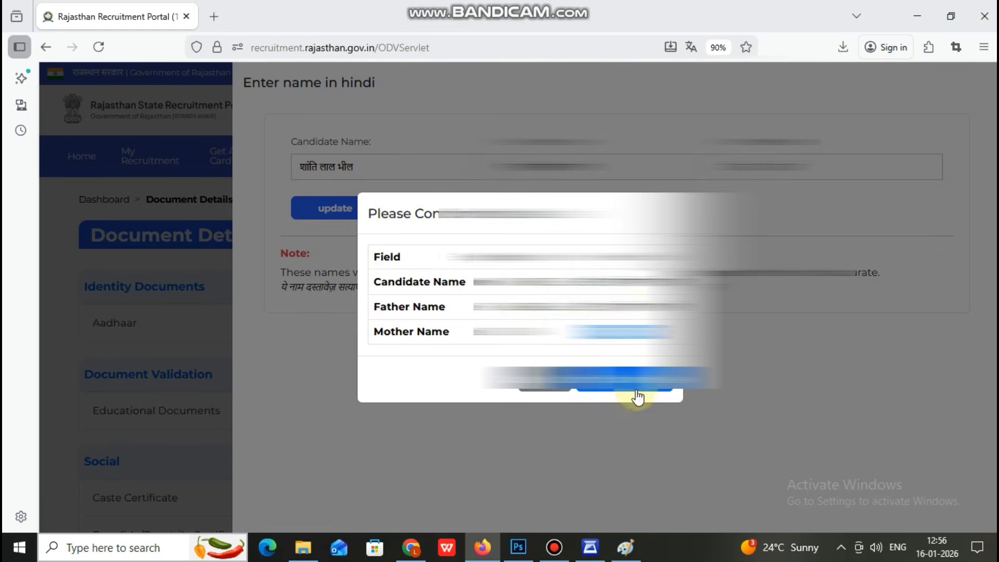
left_click(637, 387)
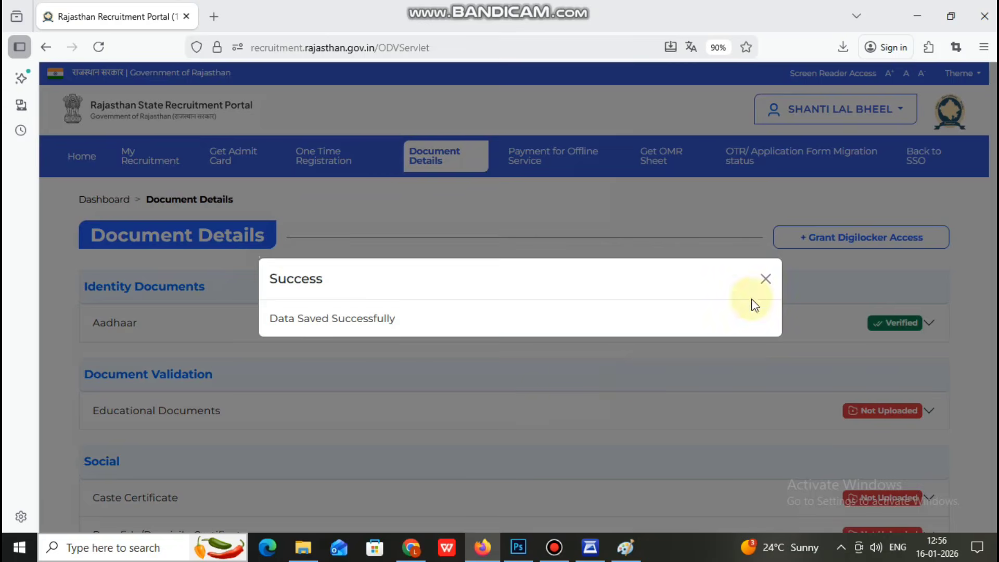
Step: Dismiss the save message, acknowledge the DigiLocker instructions, and grant DigiLocker access
left_click(767, 280)
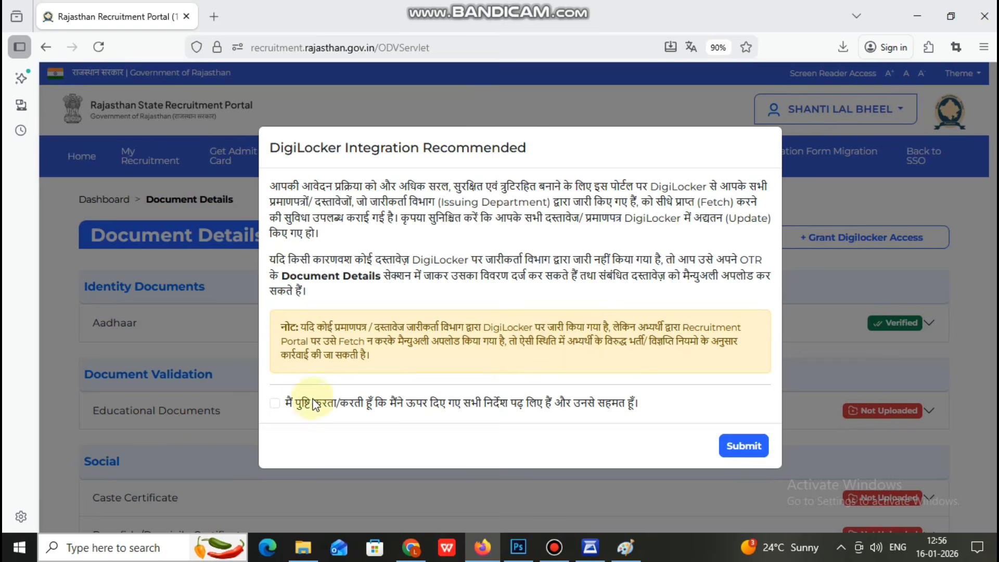
left_click(274, 404)
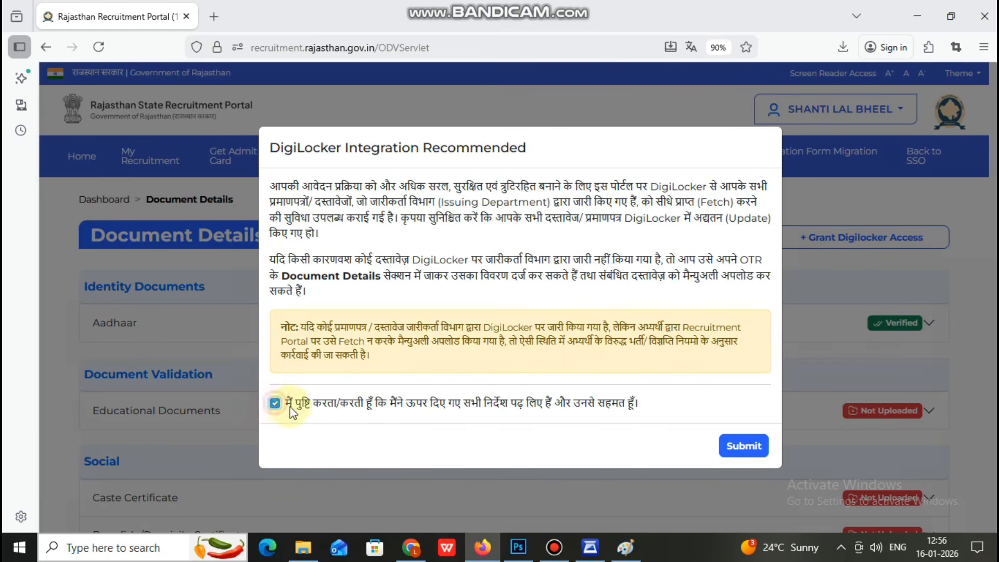
left_click(724, 448)
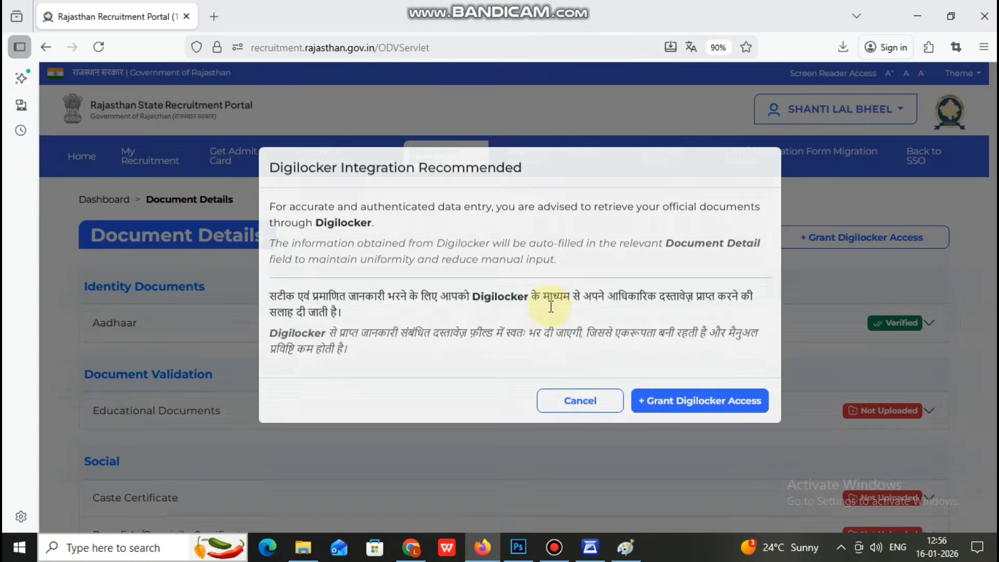
left_click(670, 415)
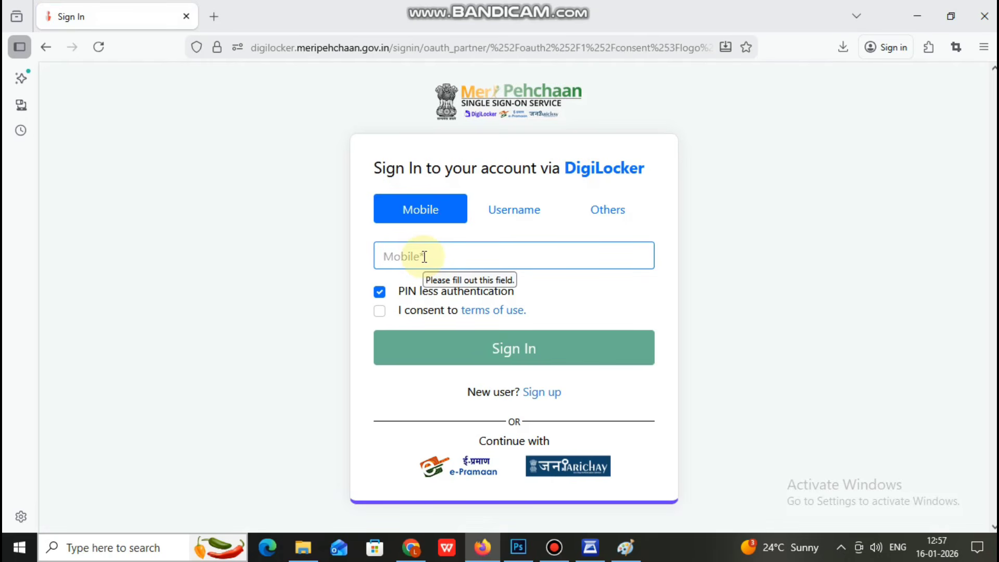
Step: Sign in to DigiLocker with the candidate's mobile number and the SMS one-time password
type("98")
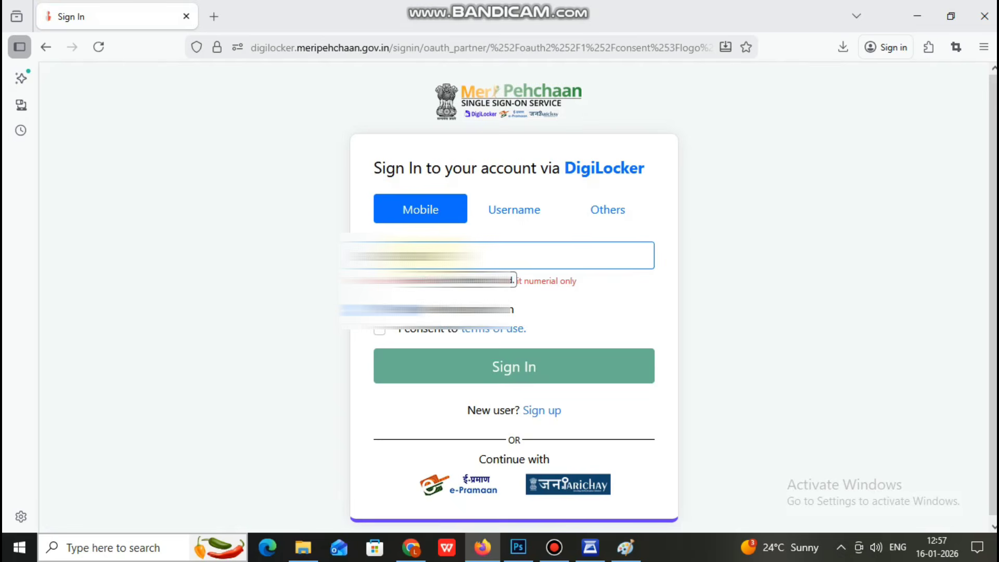
type("0")
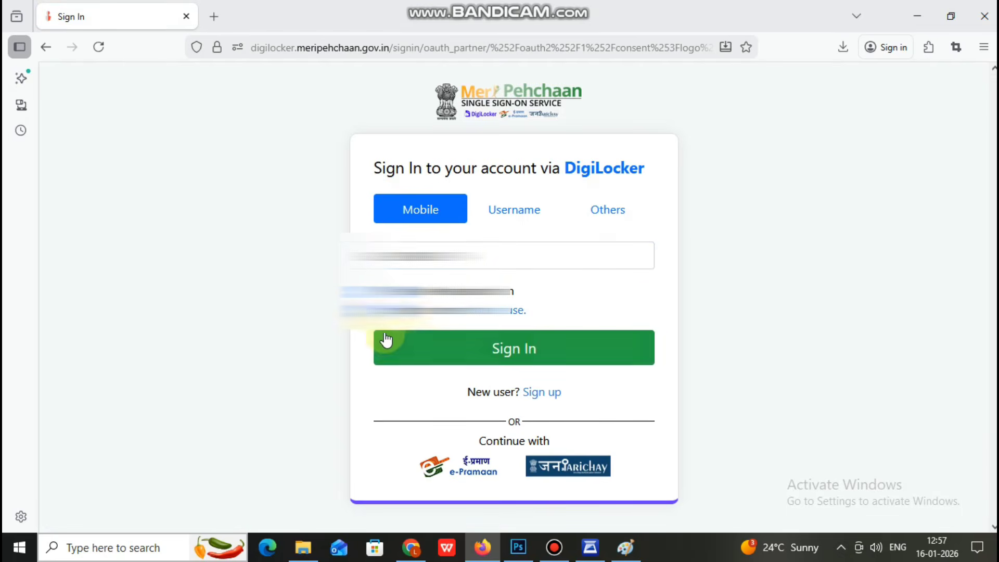
left_click(391, 341)
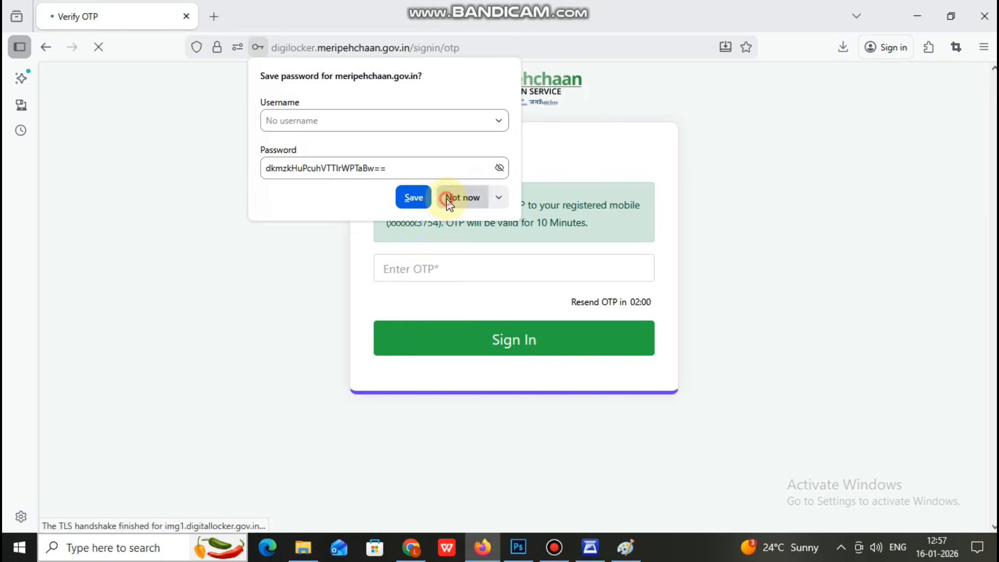
left_click(434, 265)
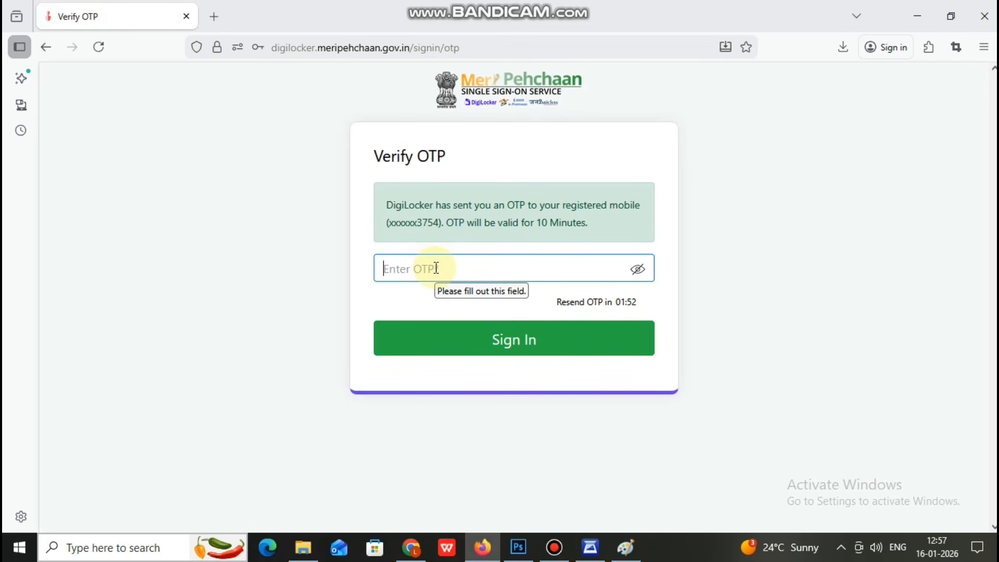
type("•••")
type("42")
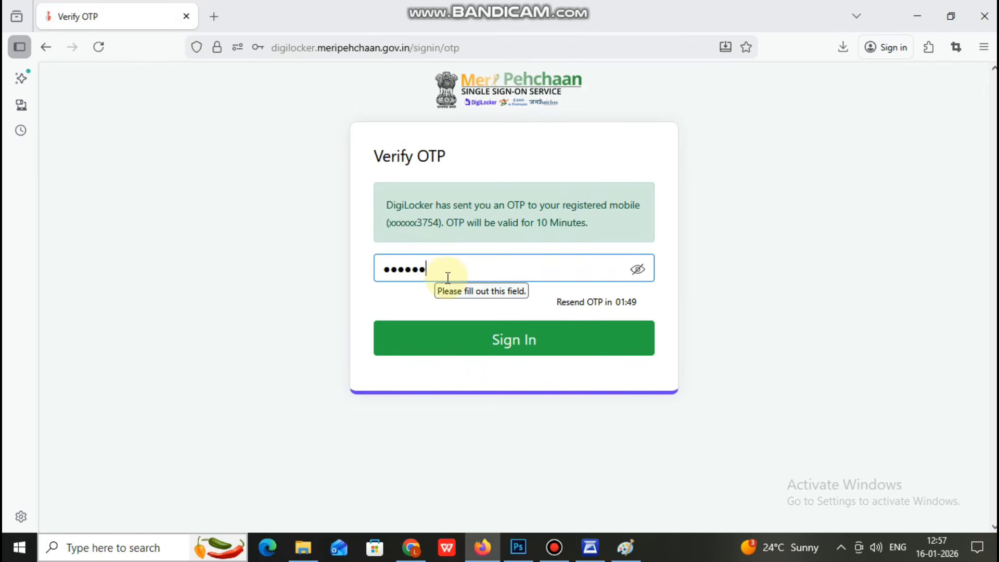
left_click(468, 343)
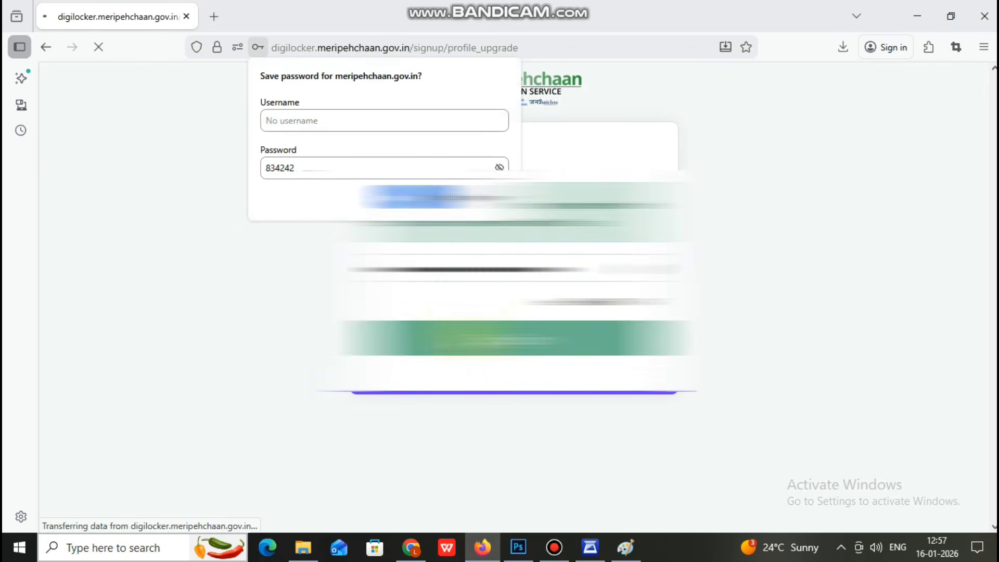
Step: Submit the candidate's e-mail address on the Profile Verification page for an OTP
left_click(520, 413)
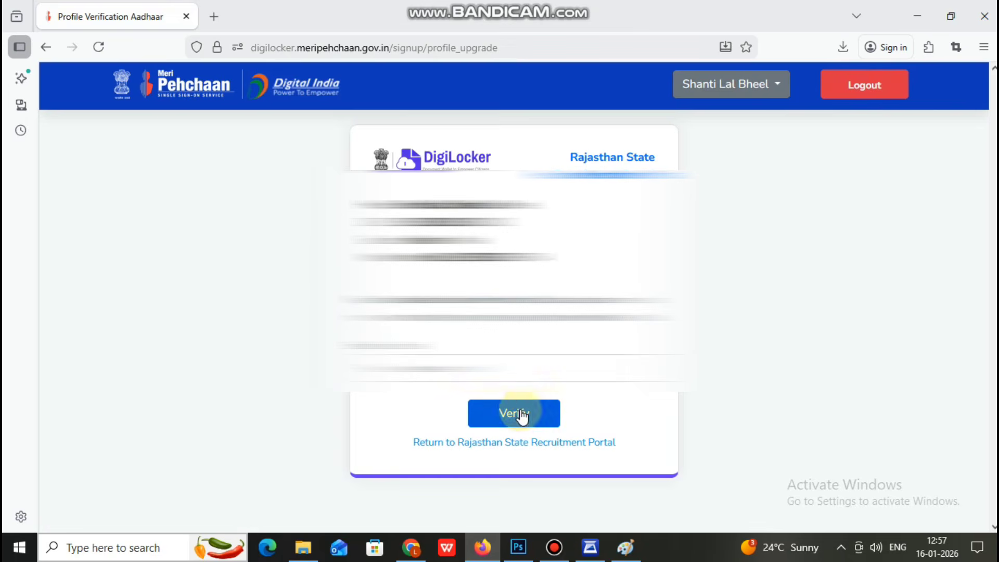
left_click(500, 369)
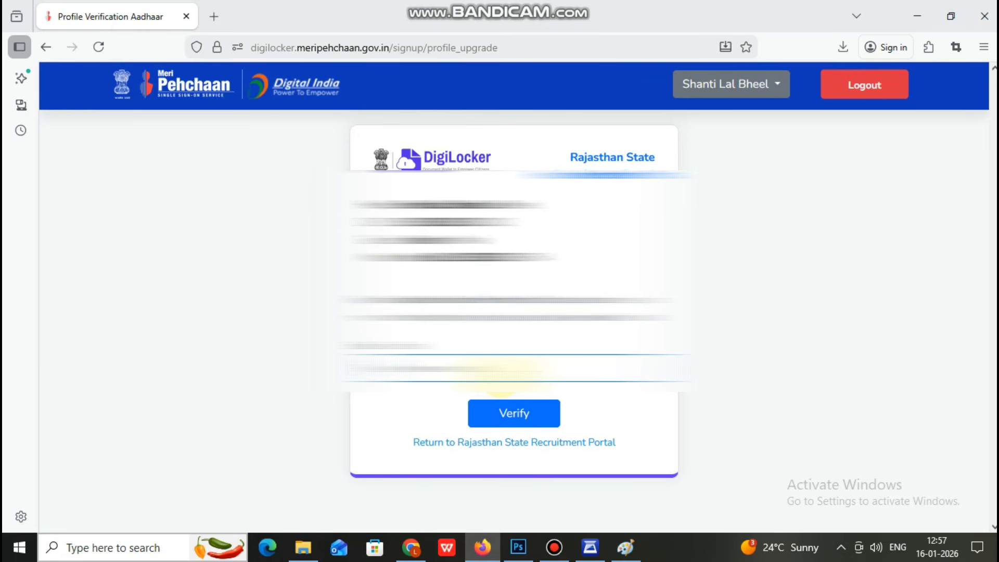
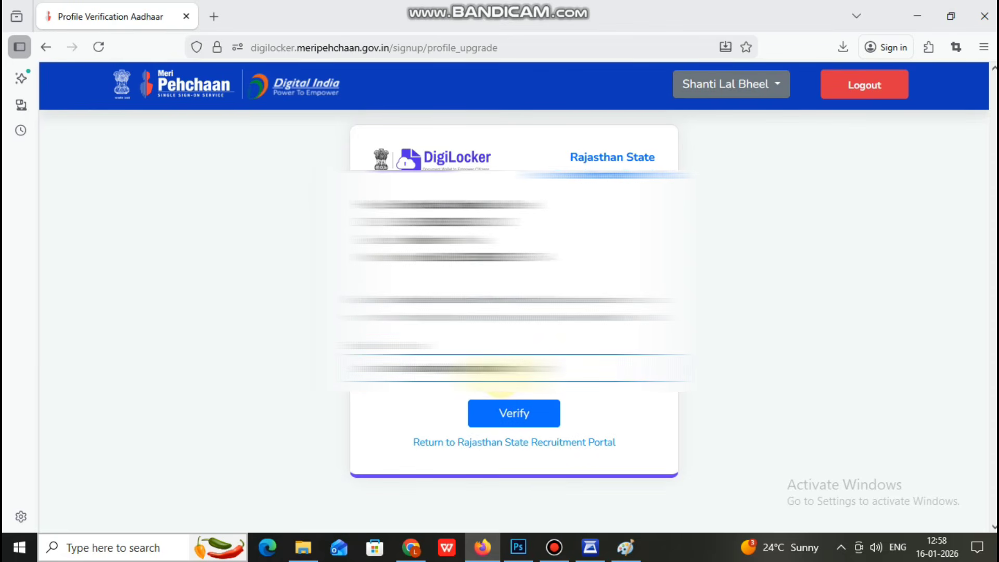
left_click(509, 415)
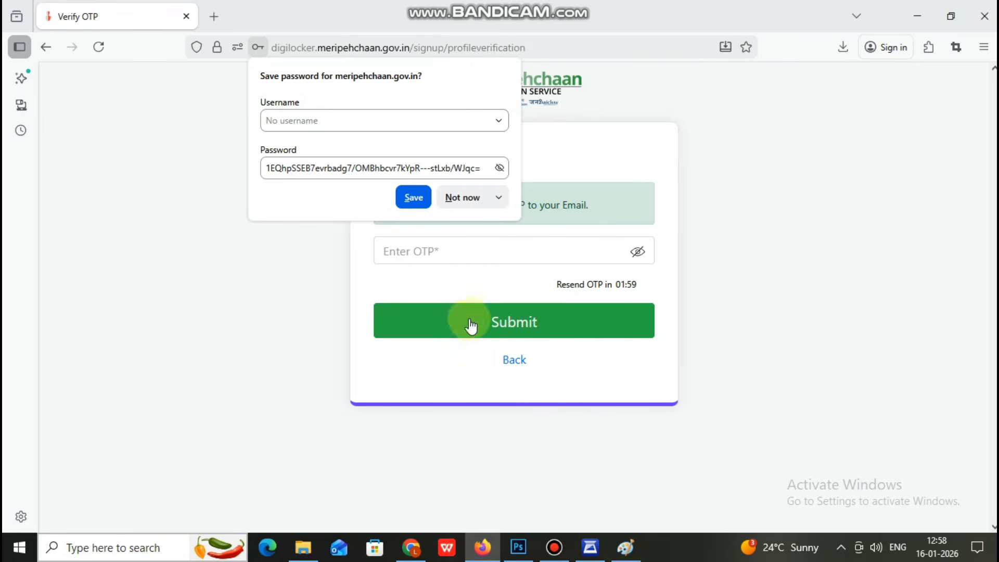
Step: Enter the e-mailed OTP and submit it to complete profile verification
left_click(444, 259)
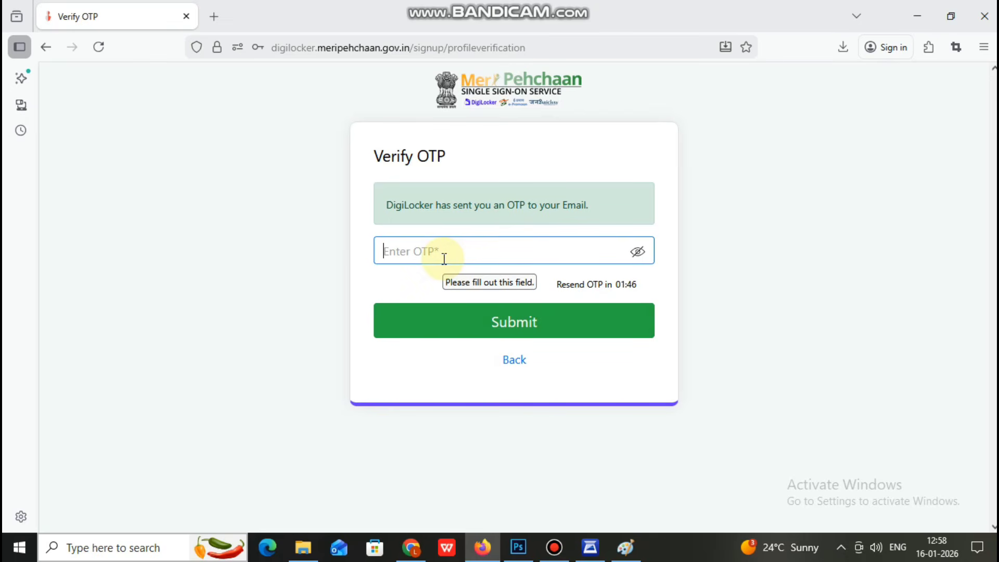
type("1")
left_click(469, 329)
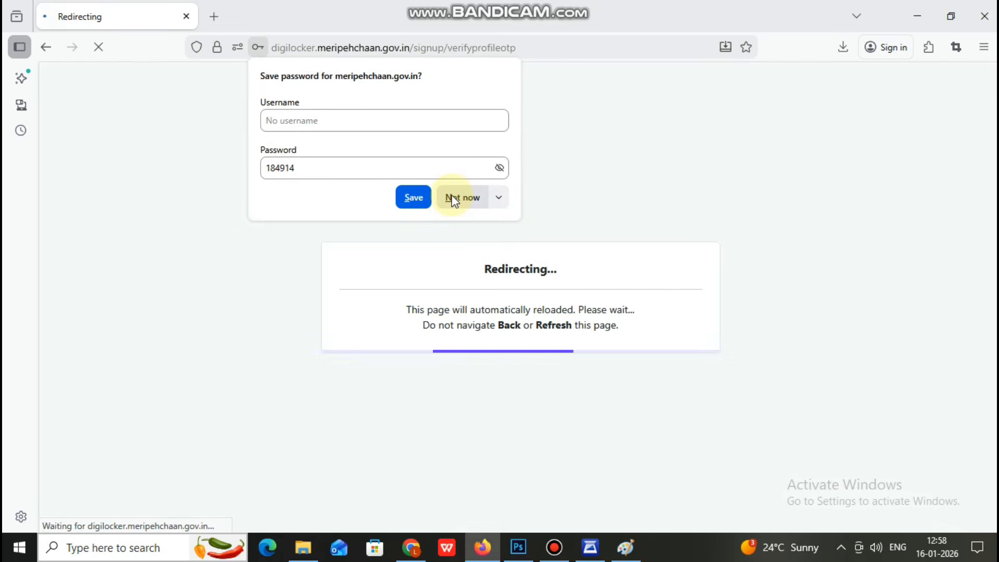
Step: Select all 23 issued documents on the Consent page and allow sharing with the portal
left_click(680, 237)
left_click(680, 218)
scroll(635, 273, "down", 2)
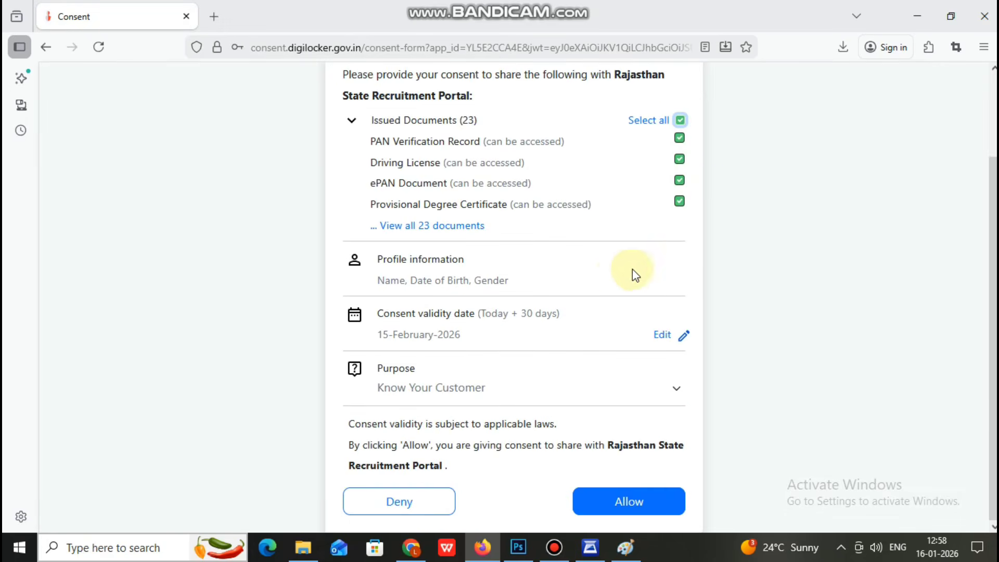
left_click(633, 500)
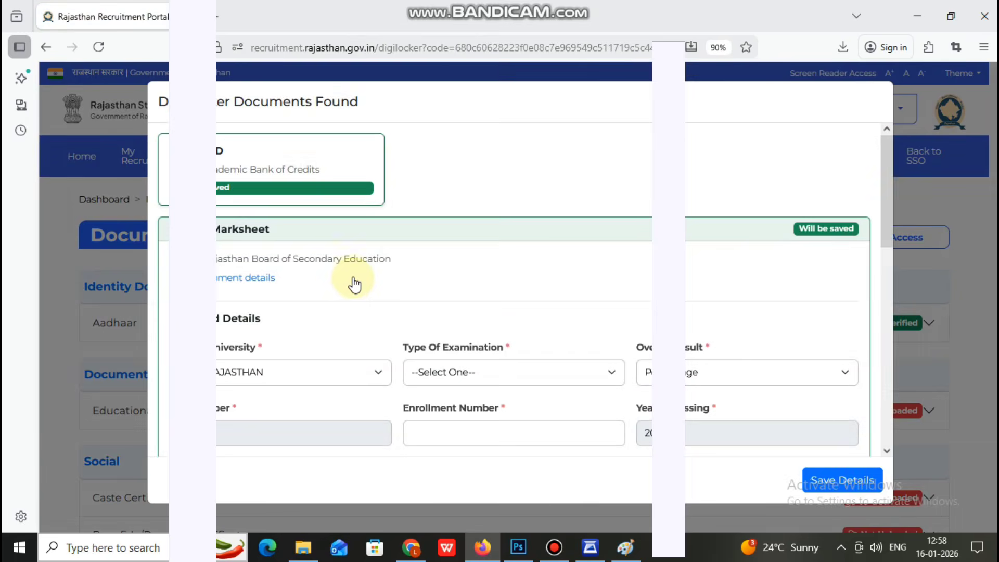
Step: Set examination type to REGULAR, start the enrolment number, and choose Arts as subject group
scroll(354, 286, "down", 1)
left_click(494, 293)
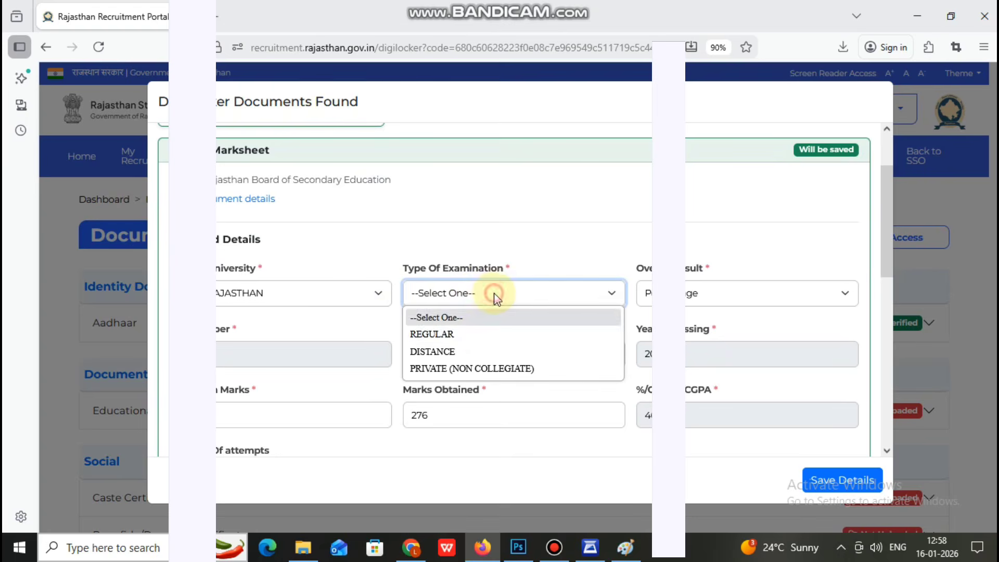
left_click(475, 336)
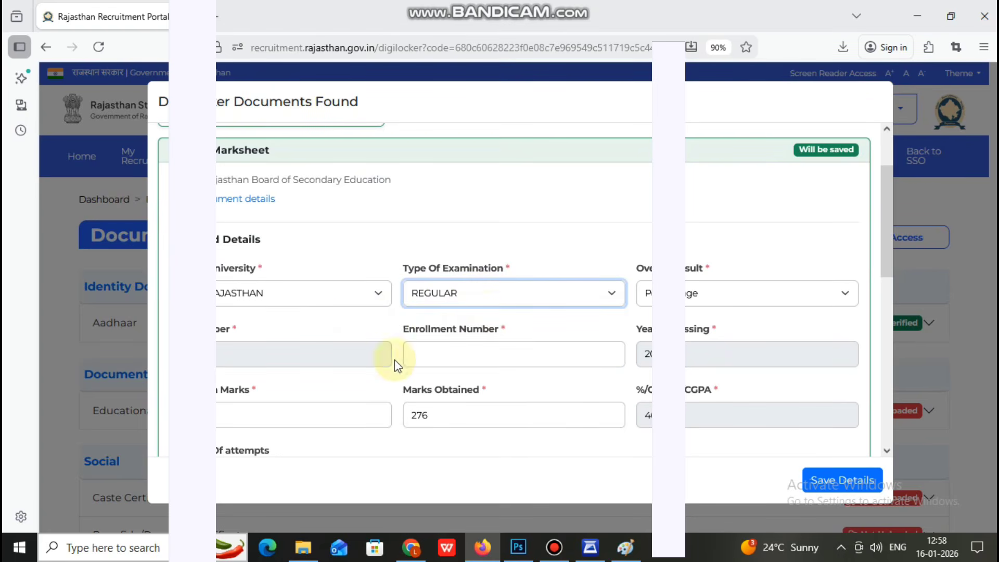
left_click(440, 359)
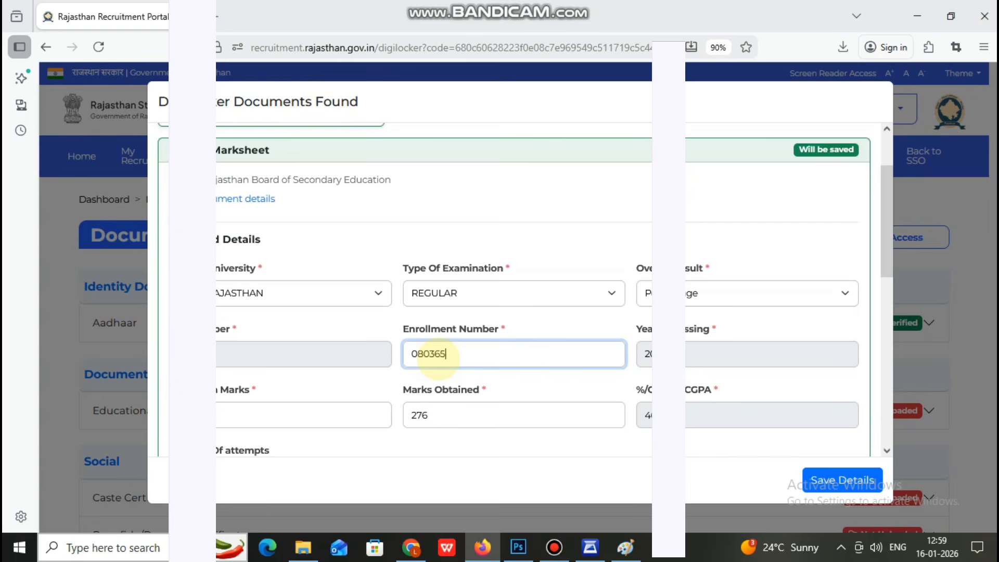
scroll(283, 286, "down", 6)
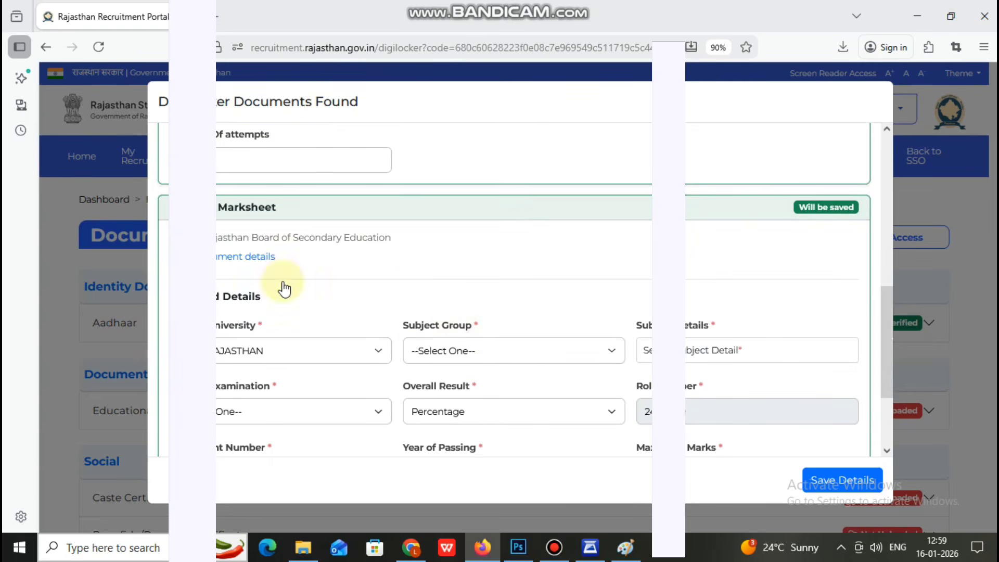
left_click(499, 349)
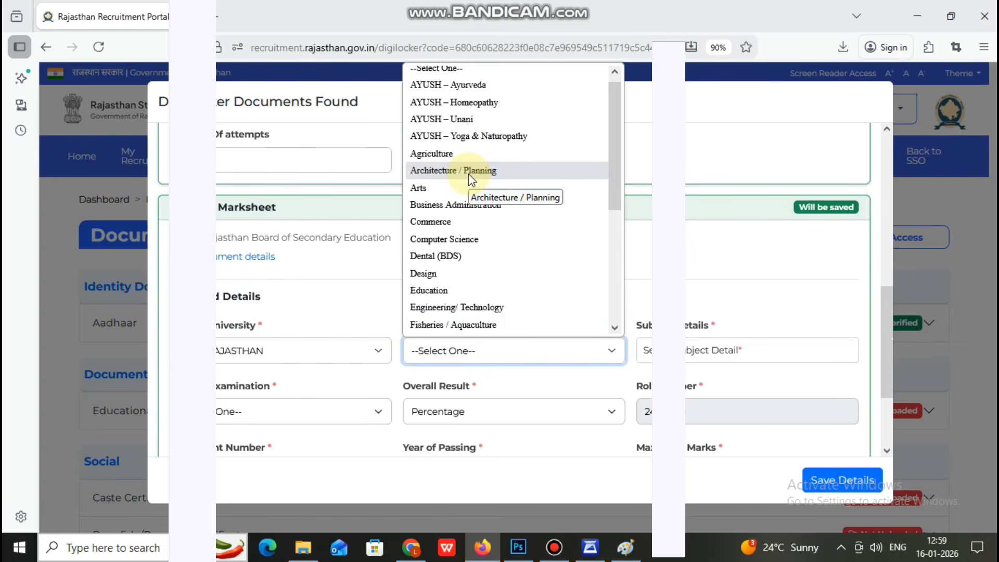
left_click(471, 187)
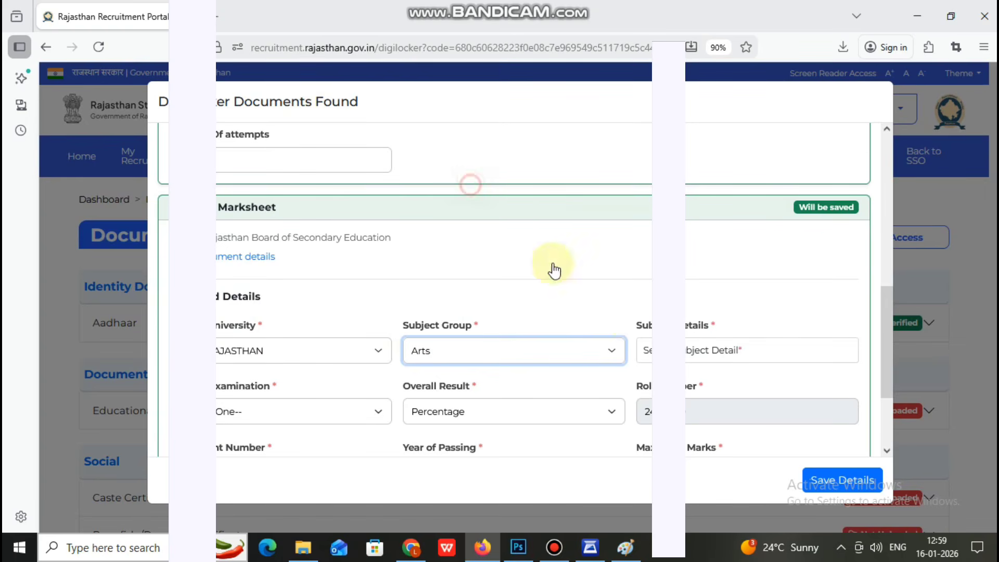
Step: Add History, Geography and Hindi to the subject details
left_click(687, 351)
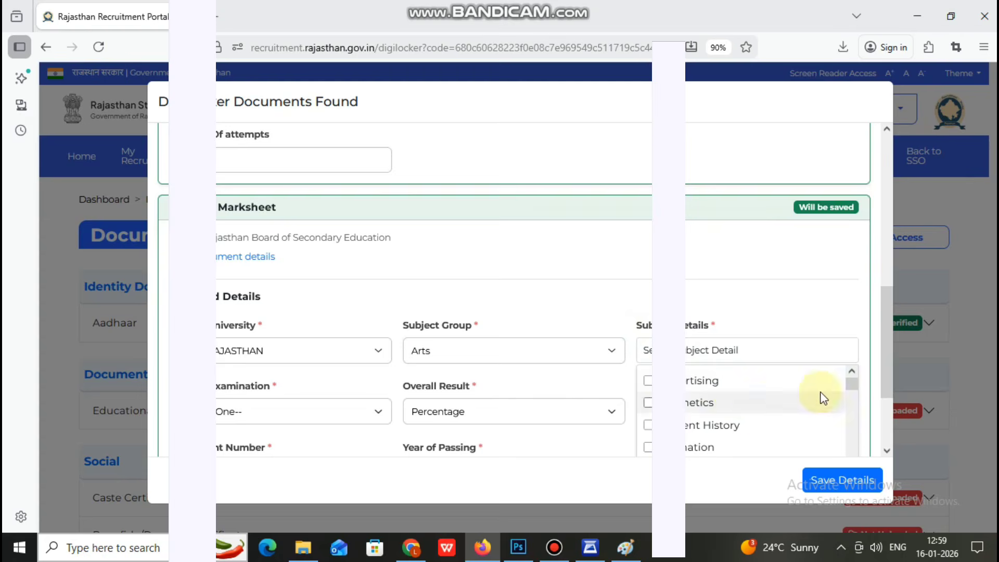
scroll(866, 324, "down", 2)
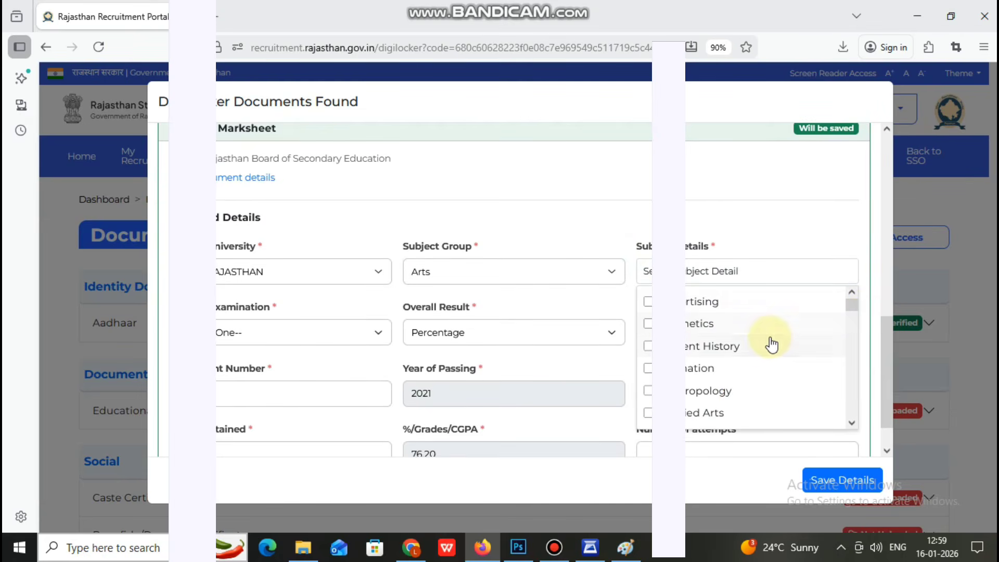
scroll(697, 369, "down", 8)
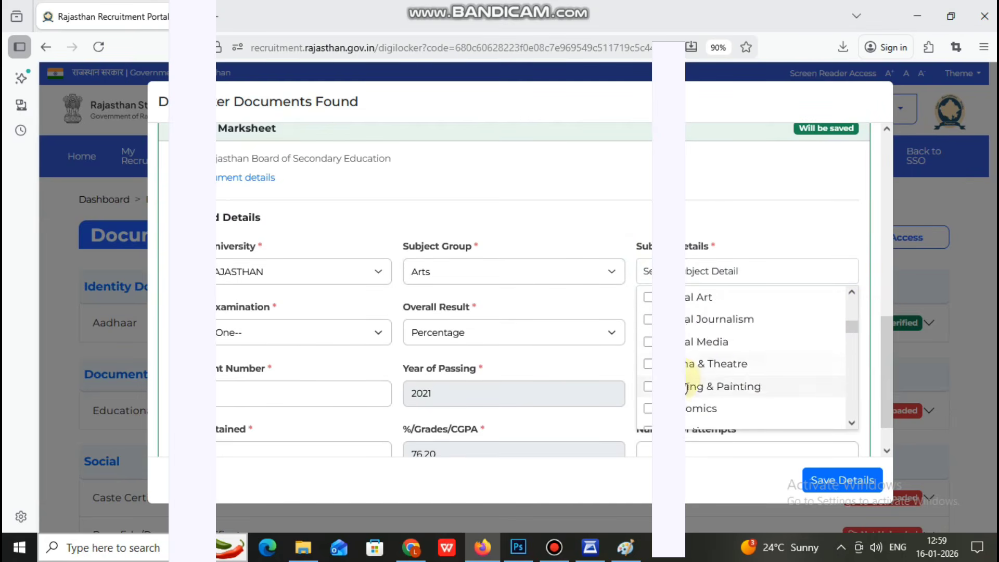
scroll(692, 372, "down", 5)
left_click(642, 317)
left_click(648, 304)
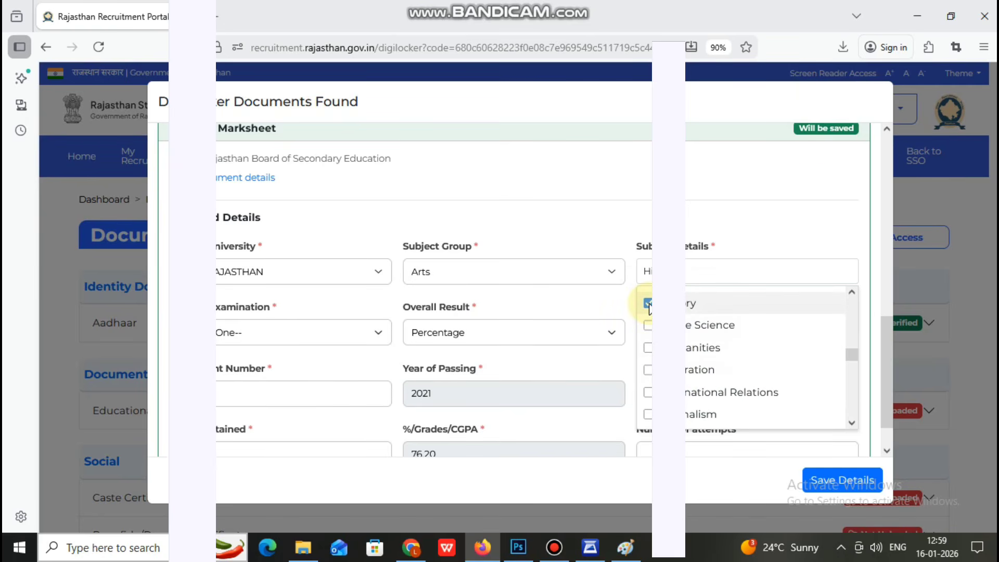
scroll(658, 338, "down", 5)
scroll(659, 338, "up", 8)
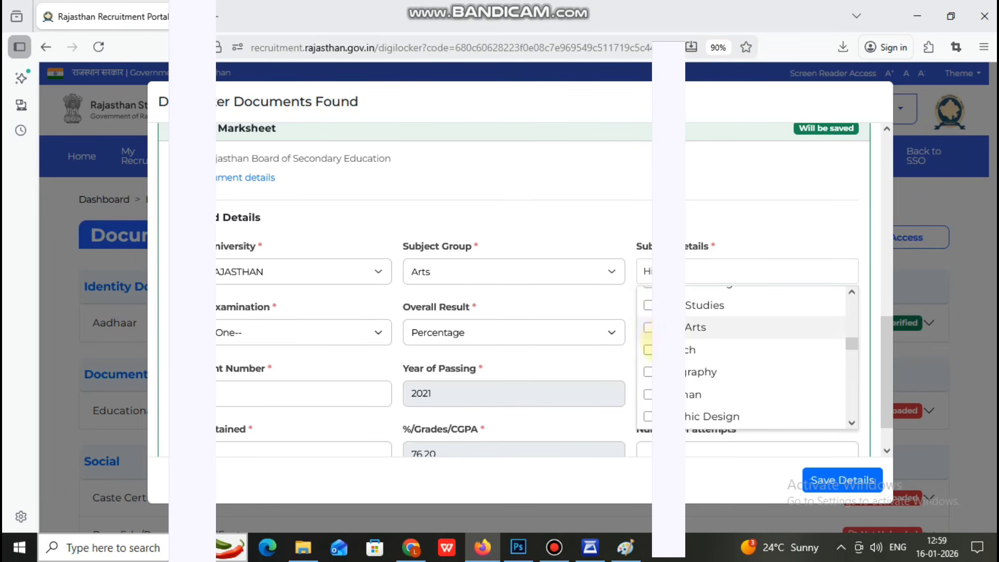
scroll(648, 341, "down", 2)
left_click(648, 292)
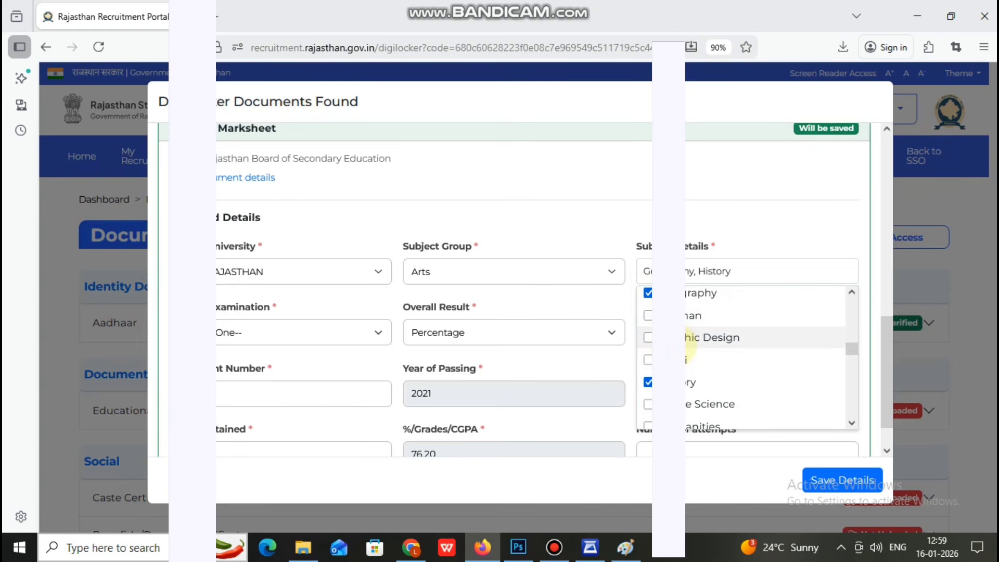
left_click(648, 360)
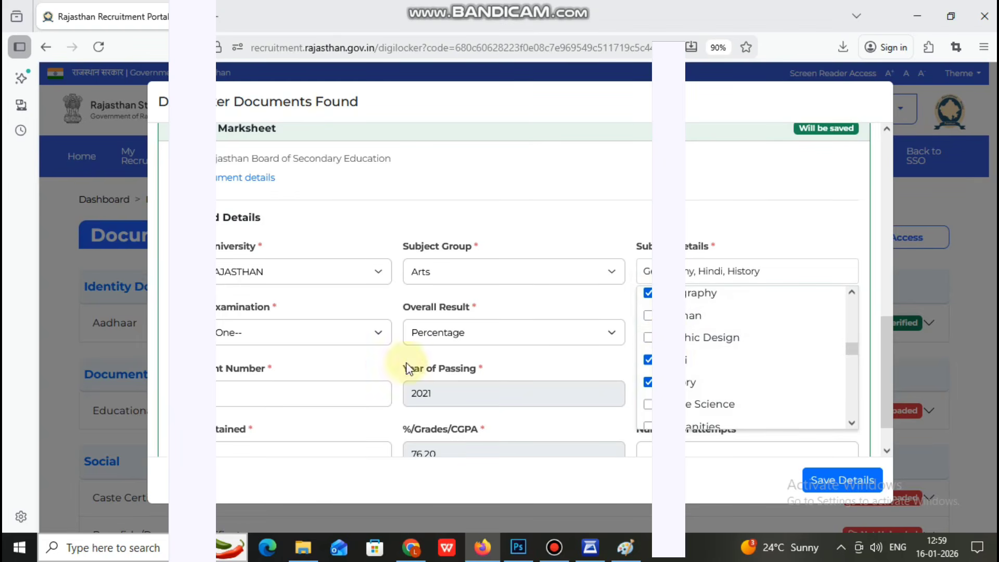
Step: Choose the examination, fill the enrolment number and 1 attempt, and save the marksheet details
left_click(335, 335)
left_click(268, 380)
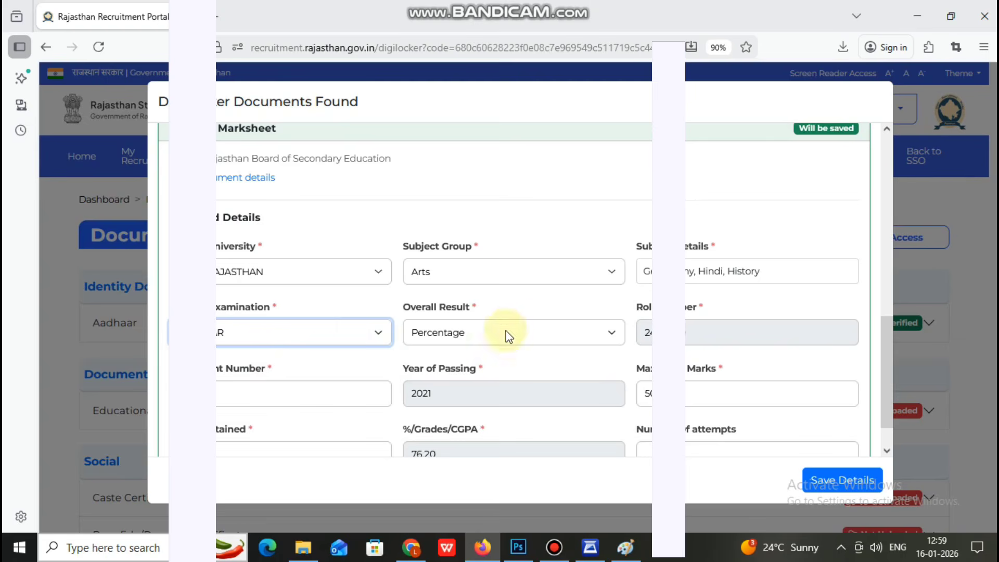
left_click(219, 393)
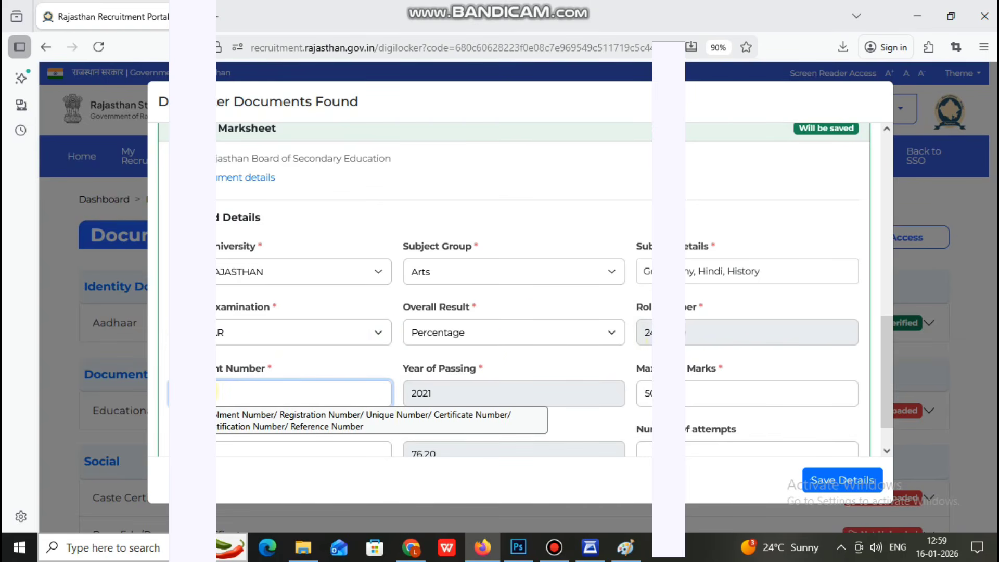
scroll(388, 322, "down", 1)
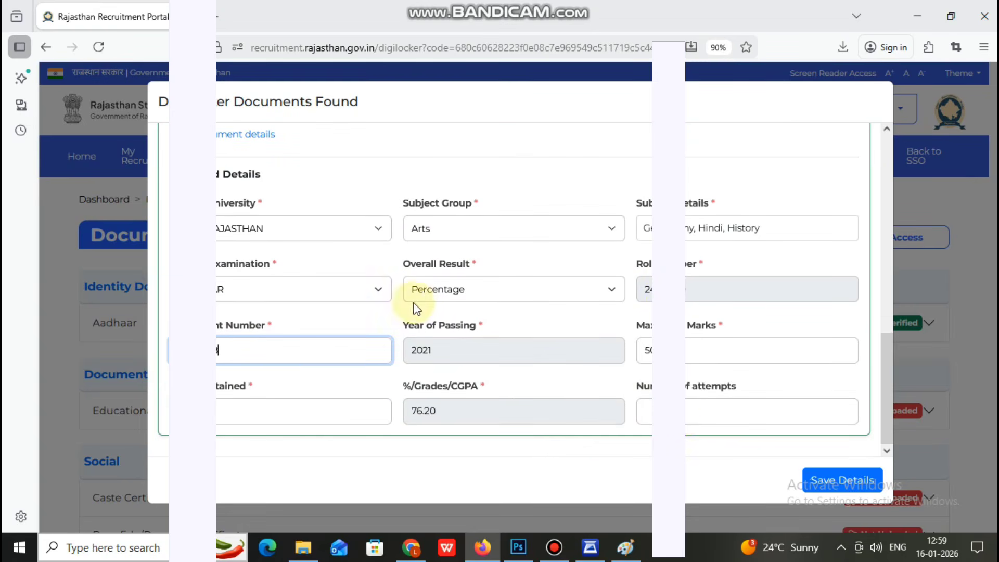
left_click(690, 413)
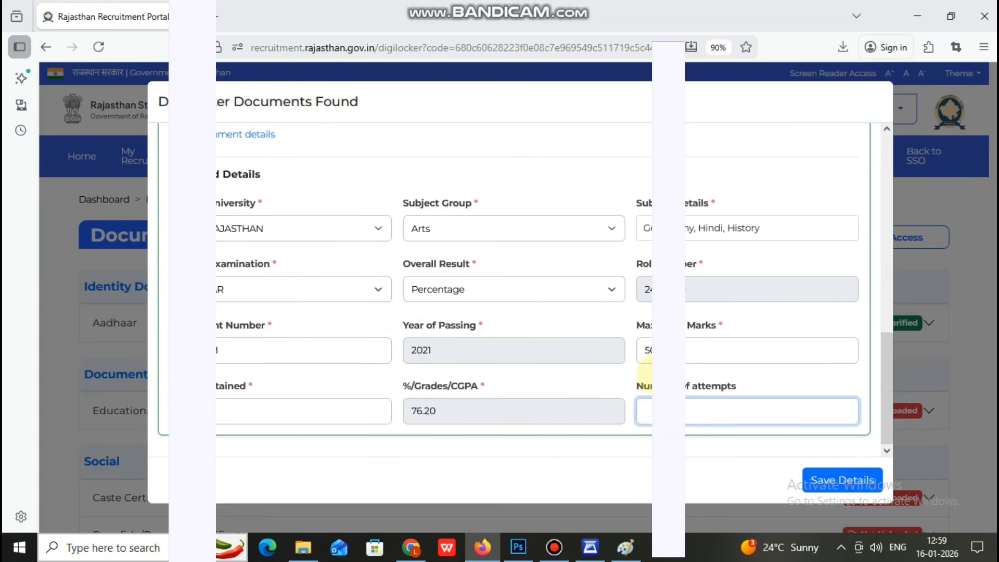
scroll(644, 364, "up", 5)
left_click(289, 277)
scroll(645, 323, "down", 5)
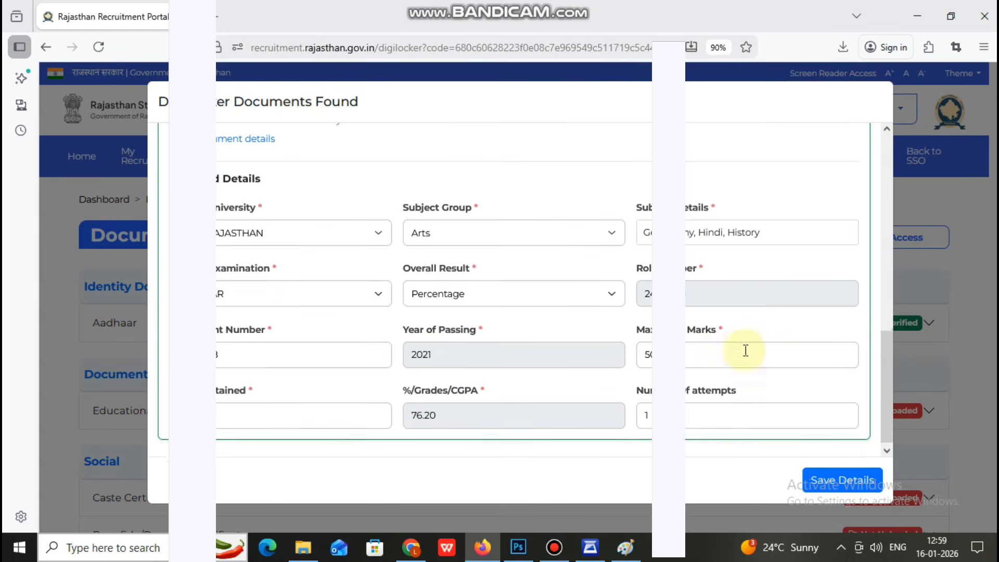
left_click(843, 480)
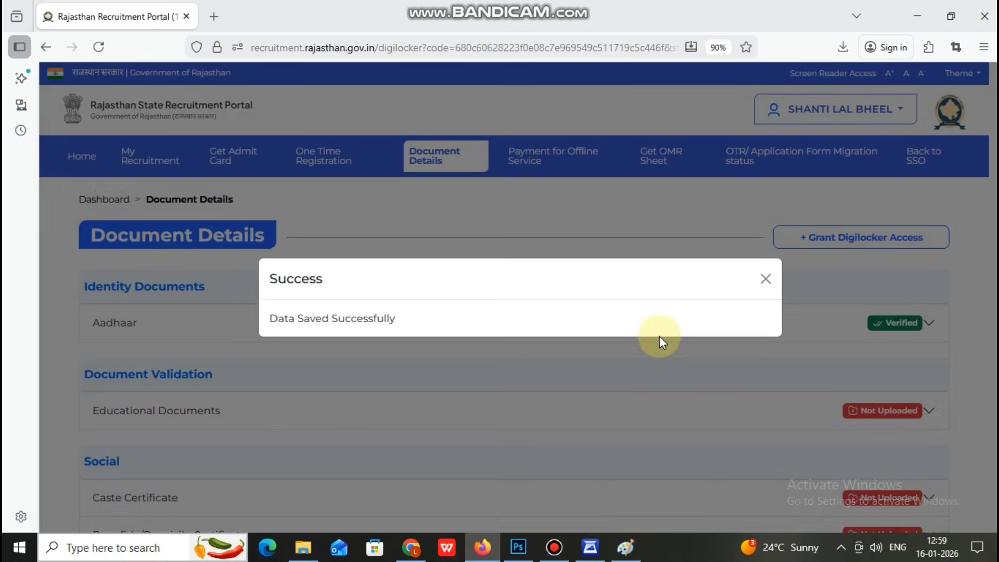
Step: Dismiss the save confirmation and expand Educational Documents to show the 2019 Tenth record
left_click(766, 279)
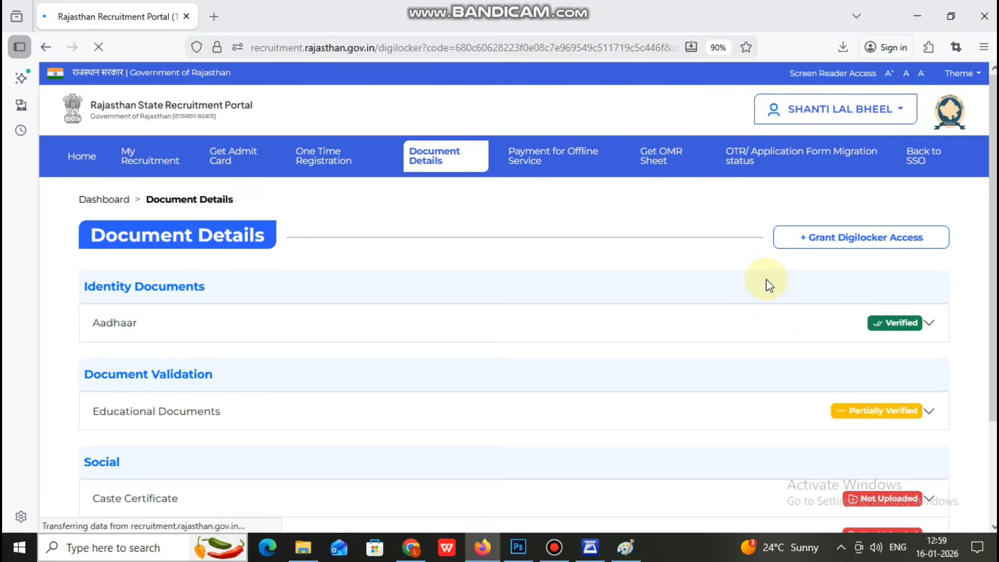
left_click(918, 411)
scroll(621, 384, "down", 1)
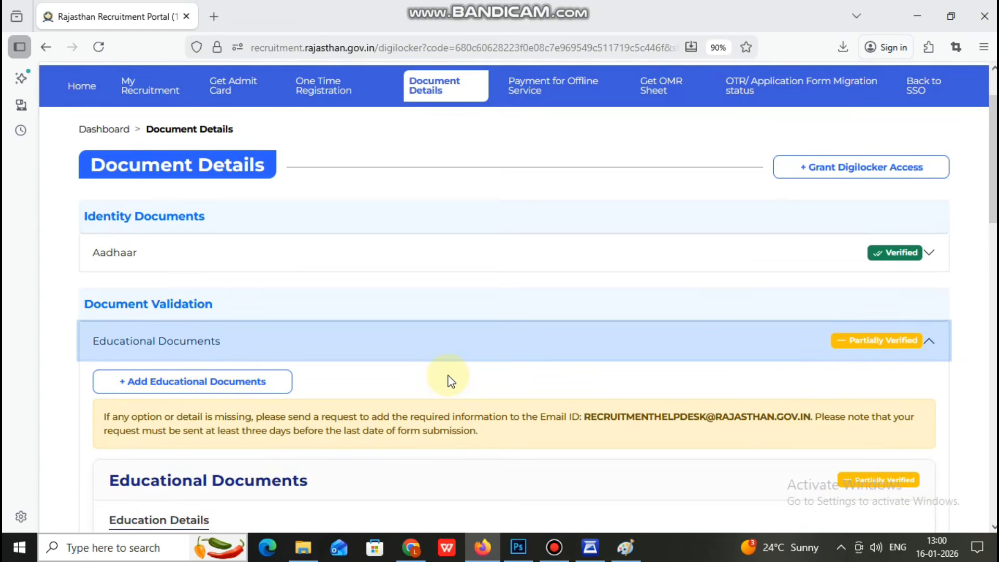
scroll(447, 381, "down", 2)
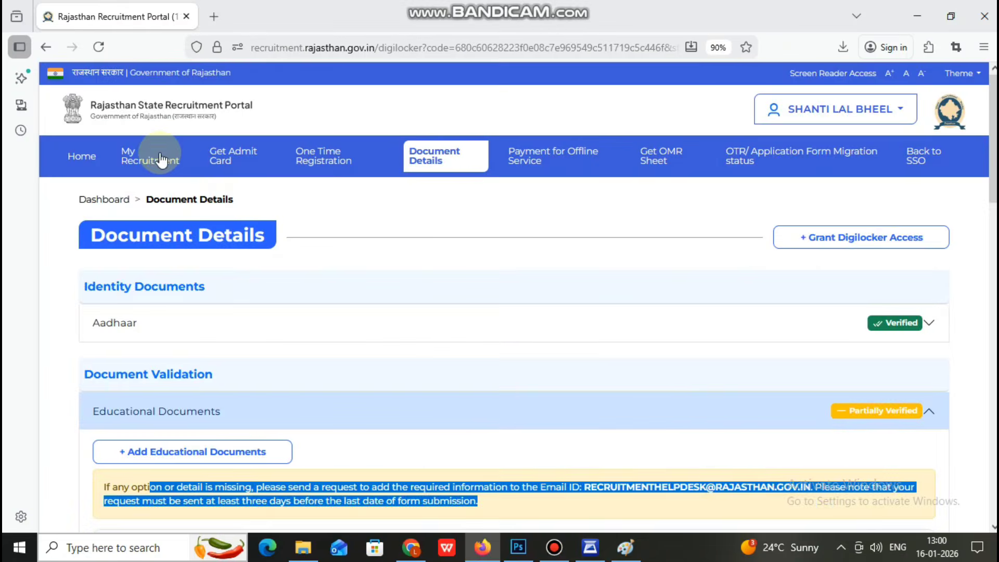
Step: Start the Clerk Grade-II application from My Recruitment and move past Basic Information and Personal Details
left_click(160, 158)
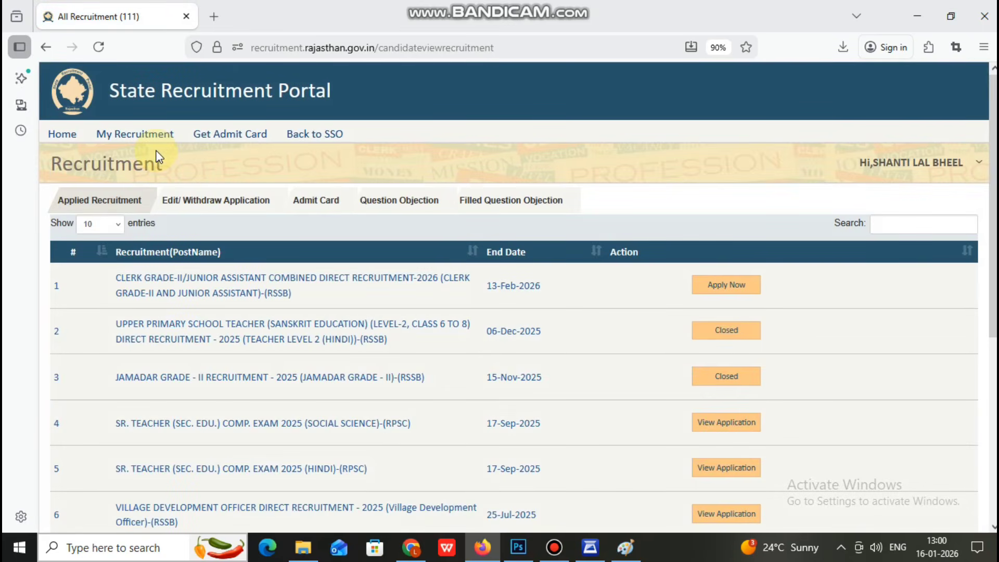
left_click(702, 287)
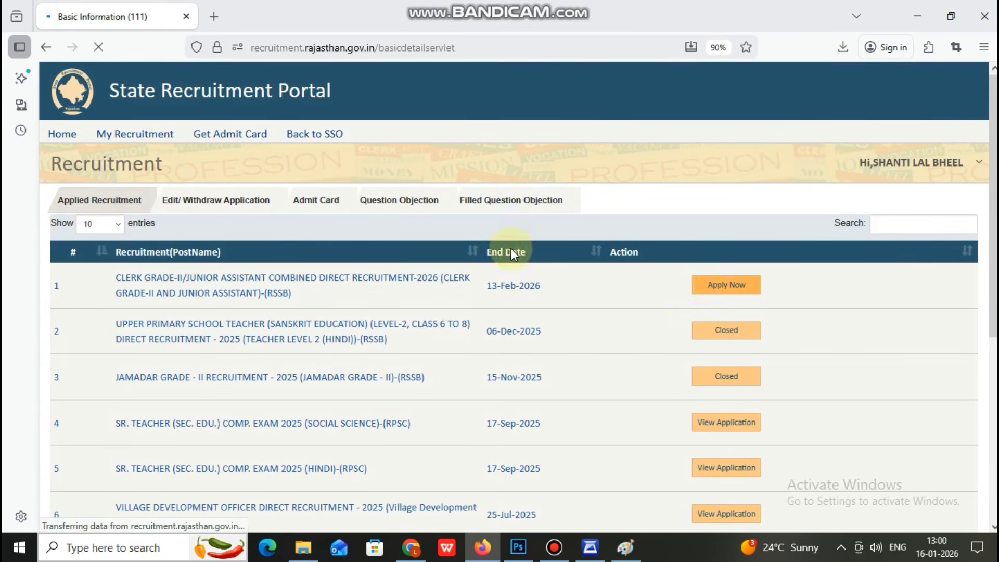
scroll(569, 301, "down", 15)
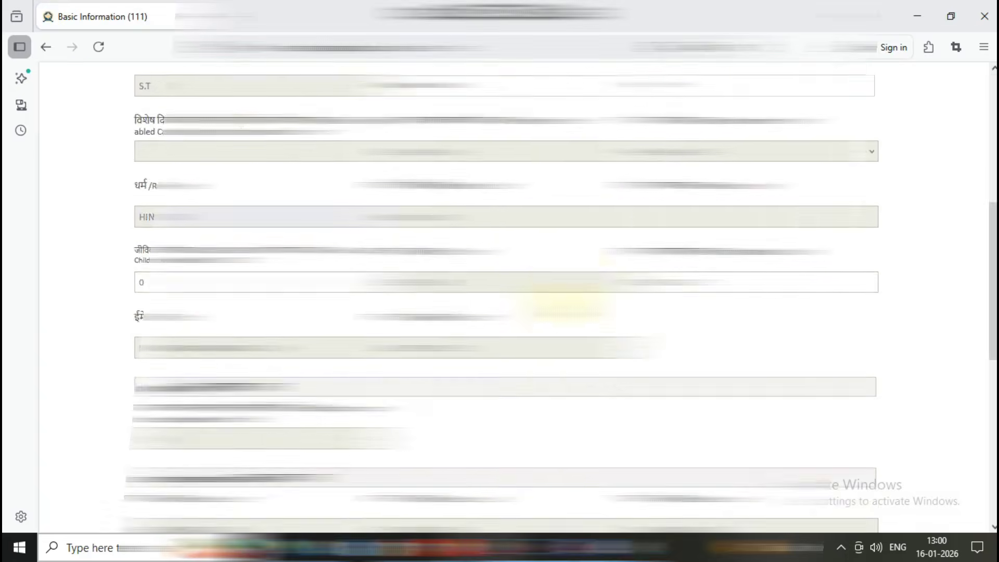
left_click(854, 474)
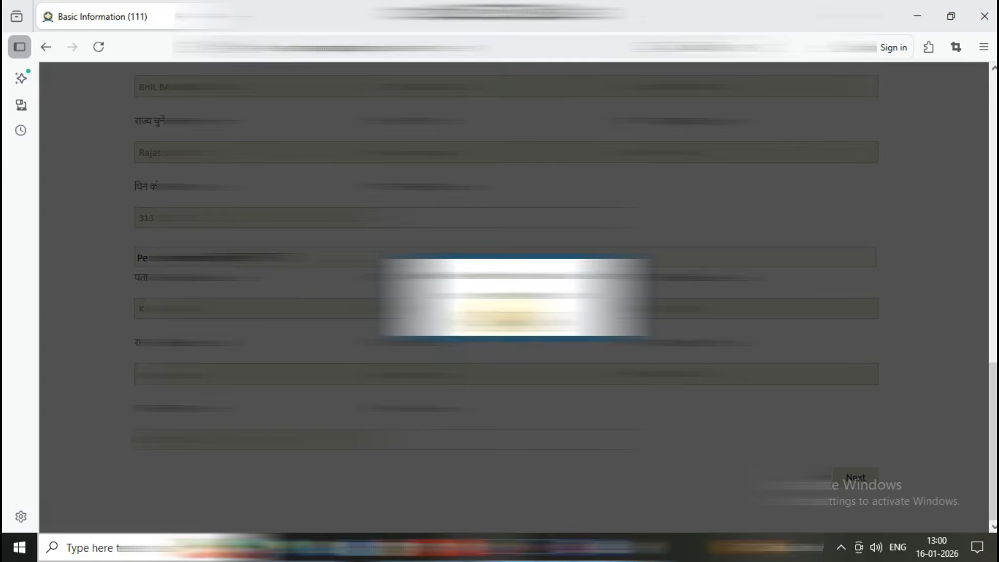
scroll(840, 468, "down", 15)
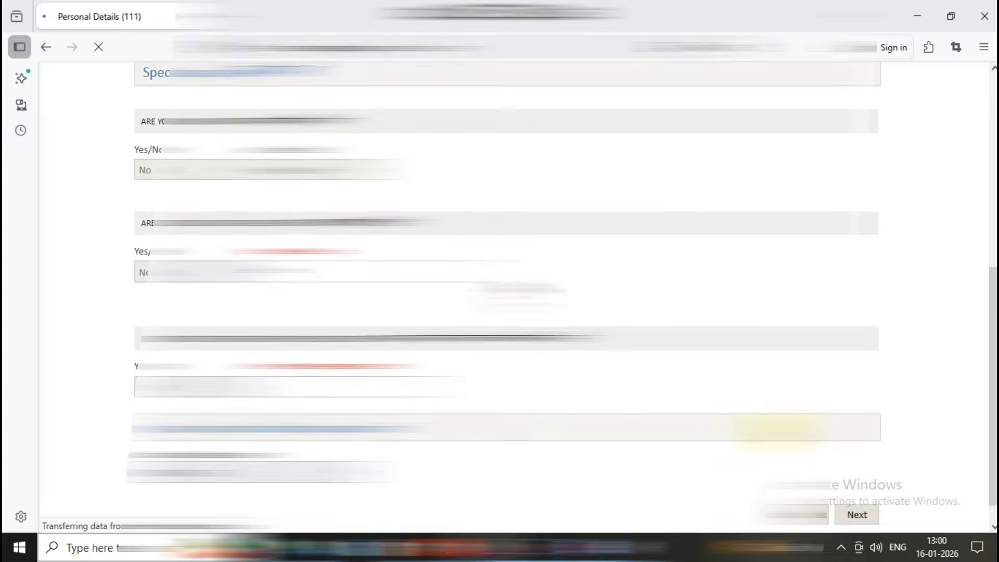
left_click(858, 487)
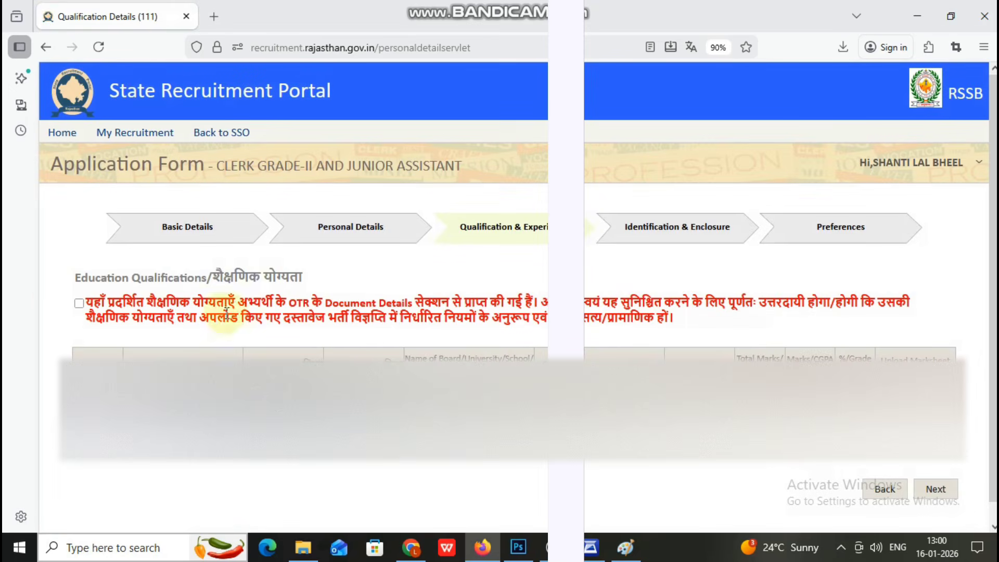
Step: Accept the Education Qualifications declaration and open the uploaded marksheet PDF in a new tab
left_click(79, 304)
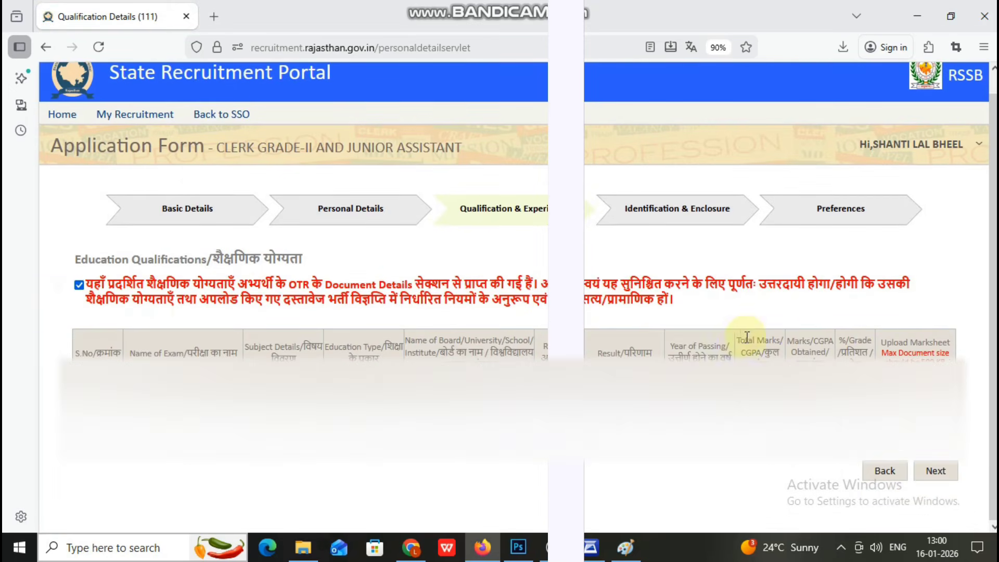
left_click(915, 411)
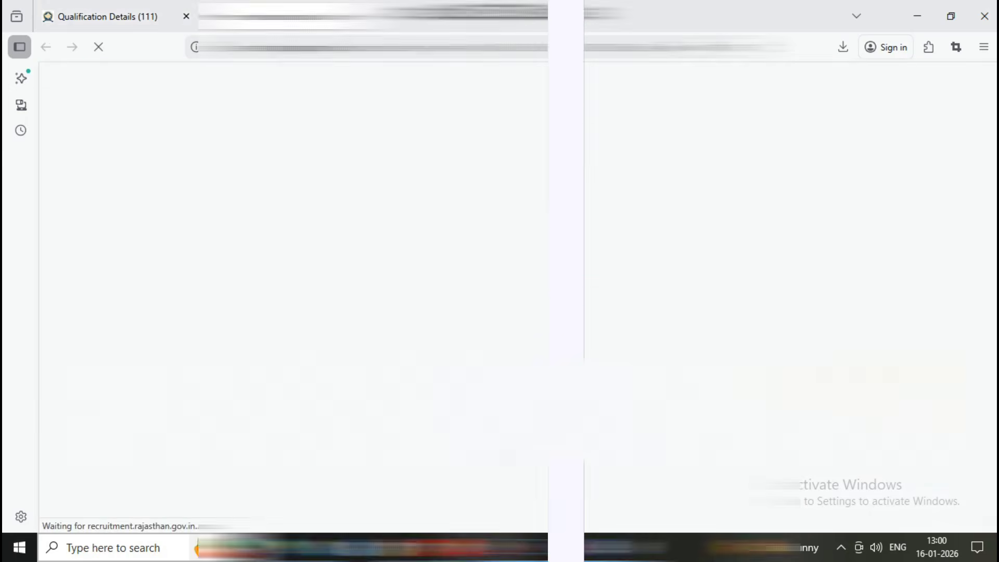
scroll(614, 208, "down", 5)
scroll(614, 208, "down", 4)
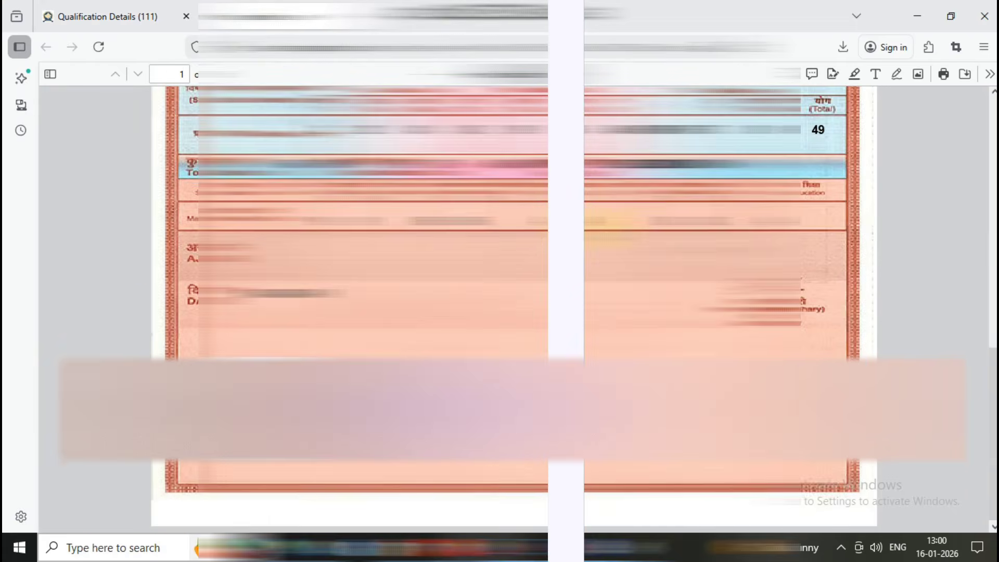